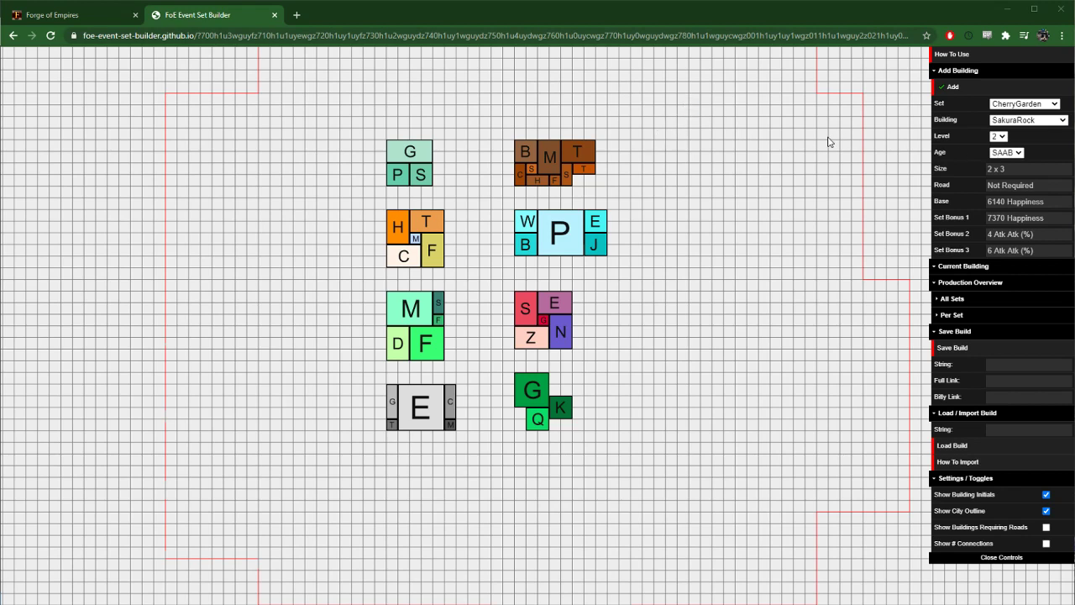
pyautogui.click(1014, 106)
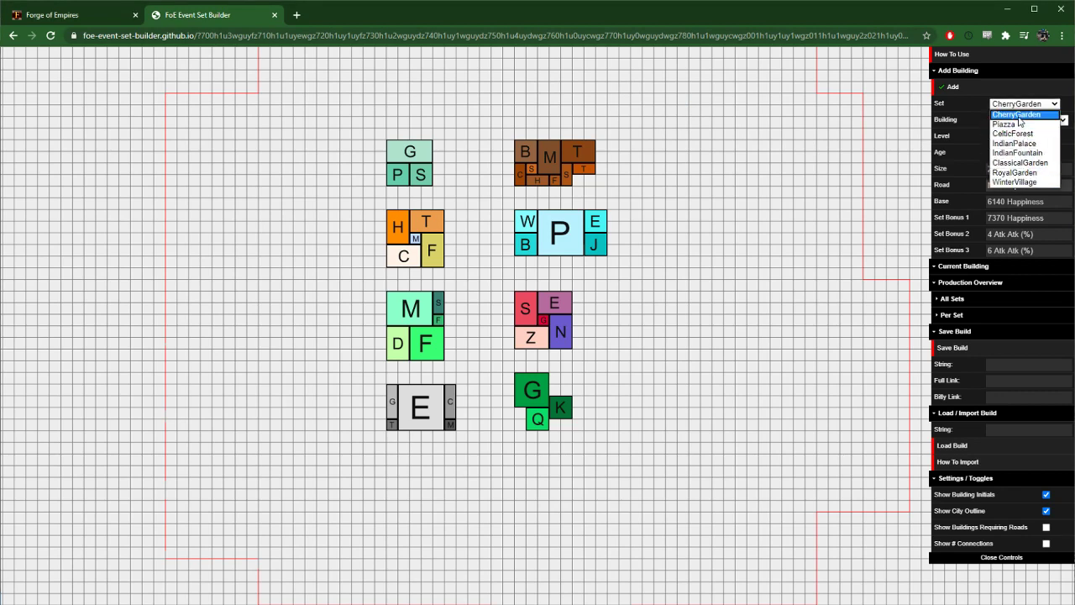
pyautogui.click(962, 299)
pyautogui.click(963, 300)
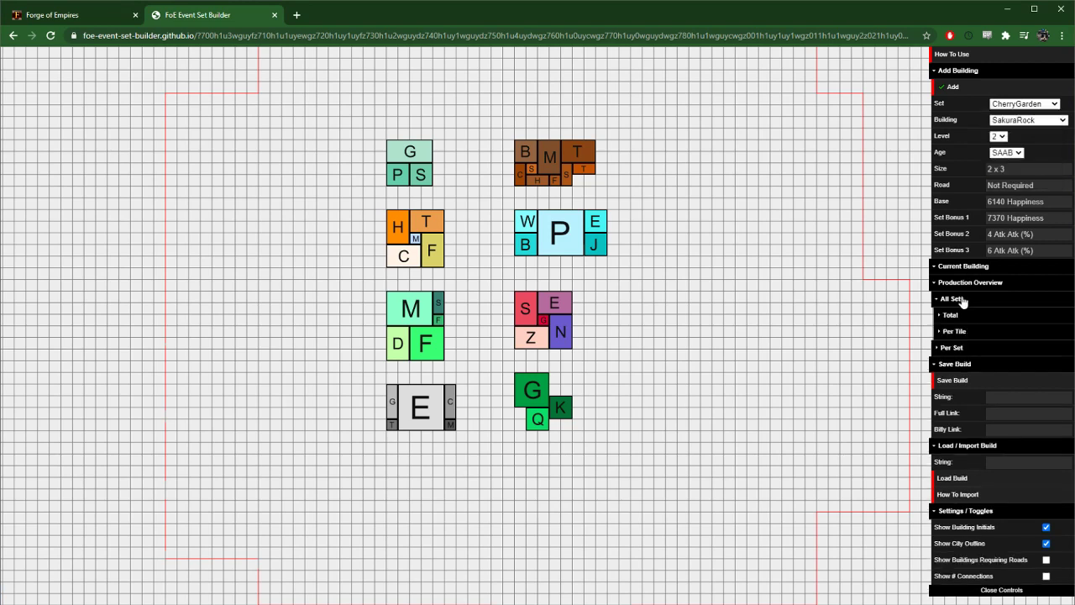
pyautogui.click(964, 301)
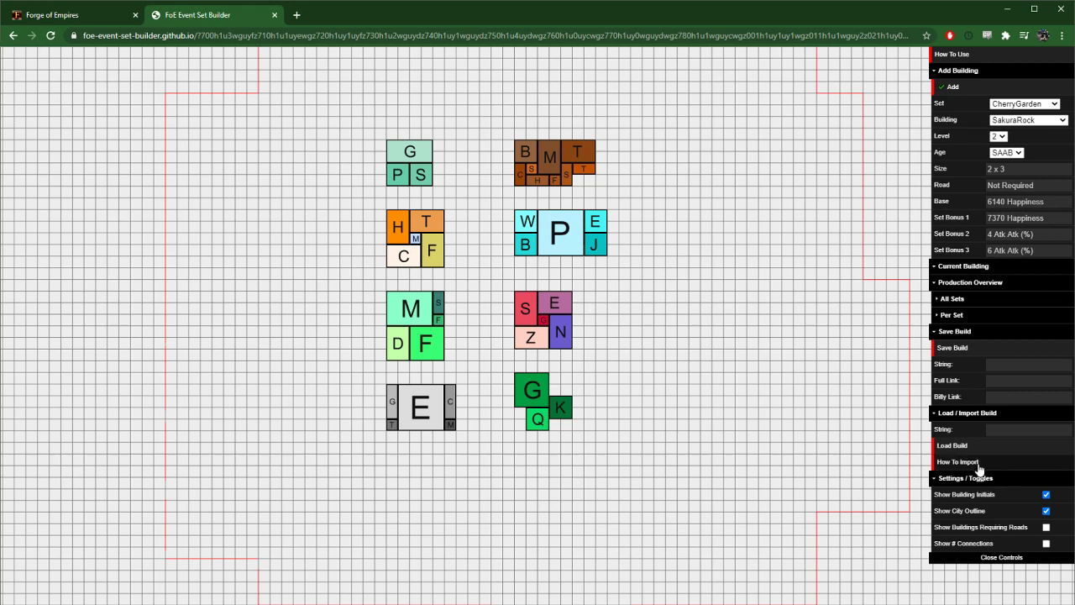
pyautogui.click(985, 419)
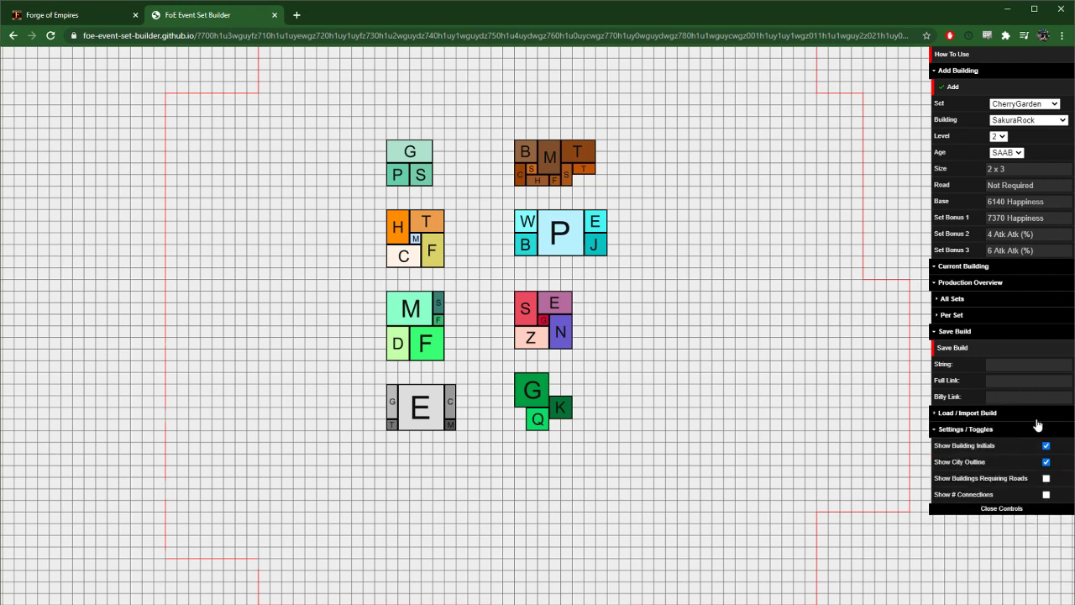
pyautogui.click(982, 417)
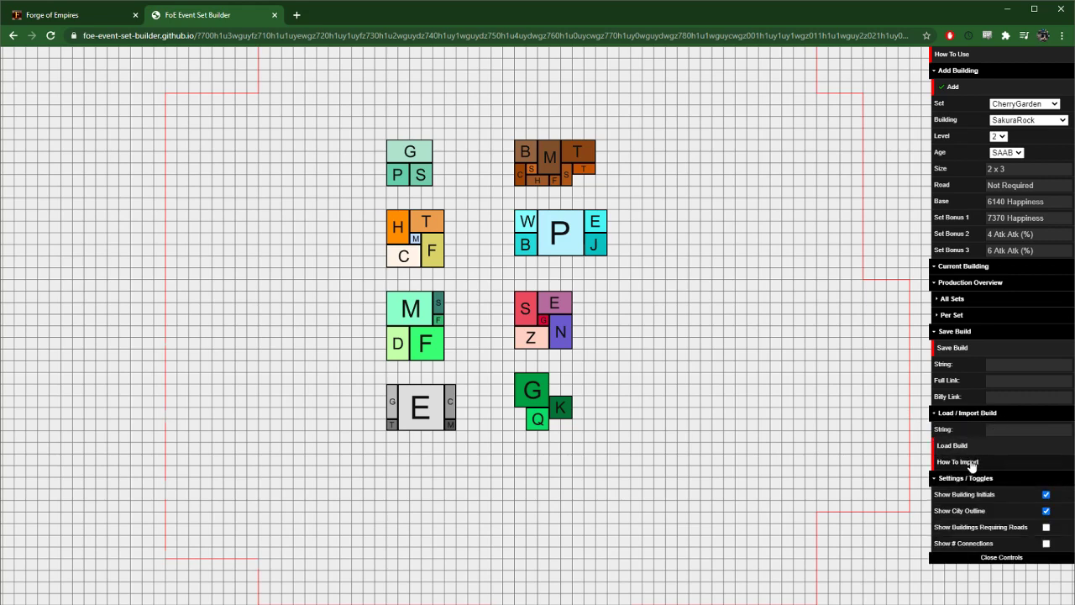
# Read the instructions for importing a build, and look over the city in the Forge of Empires game
pyautogui.click(972, 467)
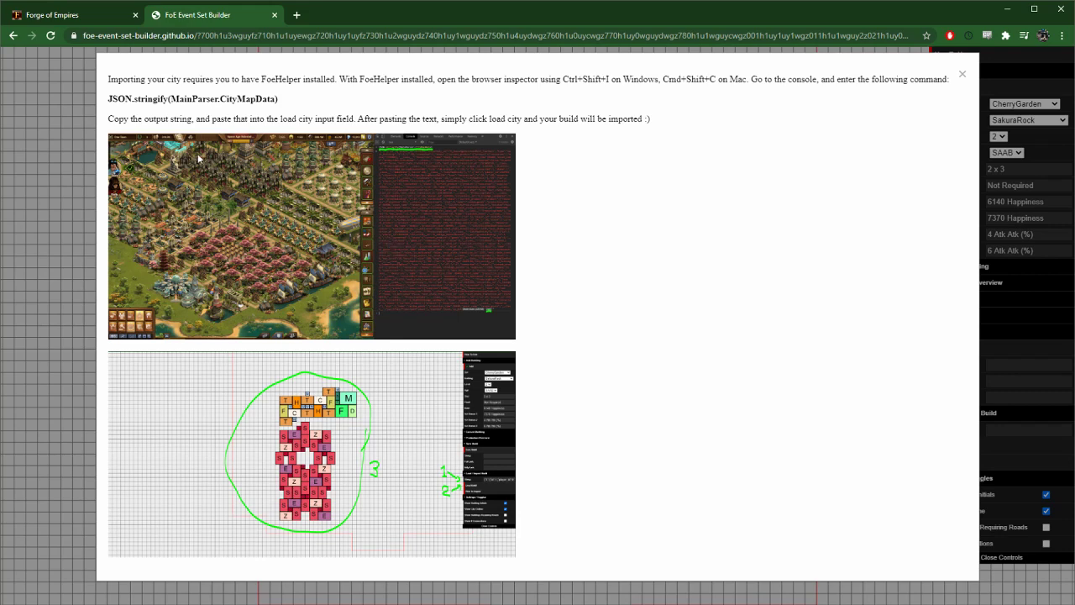
pyautogui.click(963, 75)
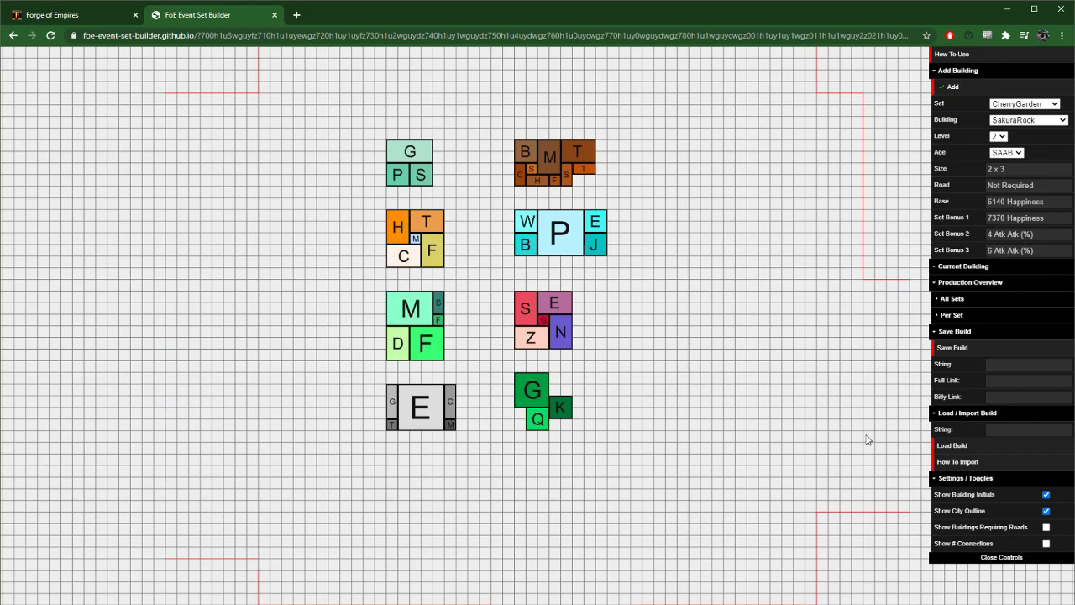
pyautogui.click(71, 21)
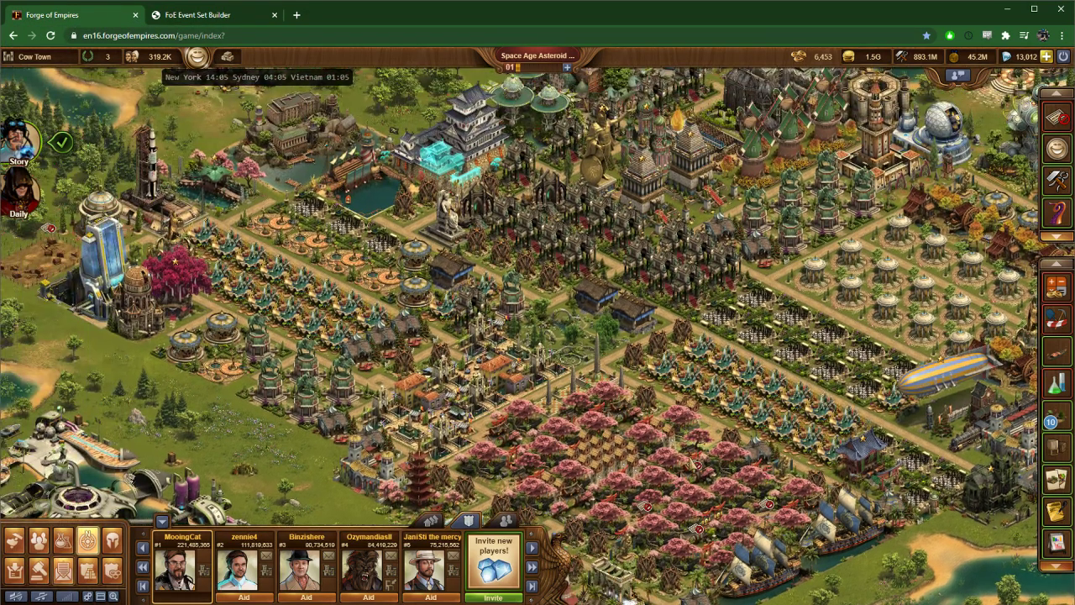
pyautogui.moveTo(628, 593); pyautogui.dragTo(518, 484)
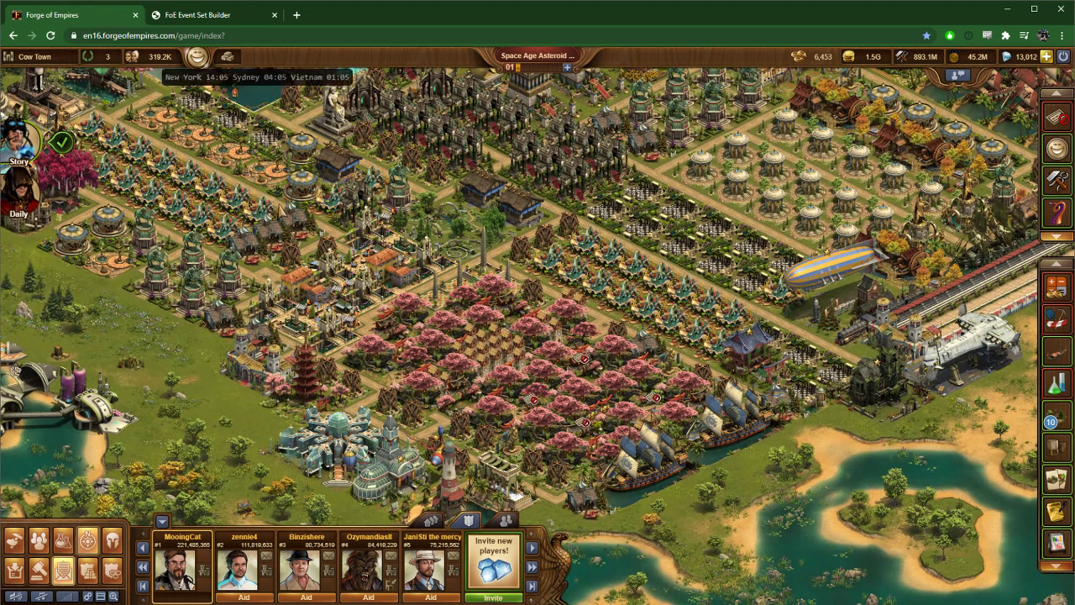
pyautogui.moveTo(283, 210)
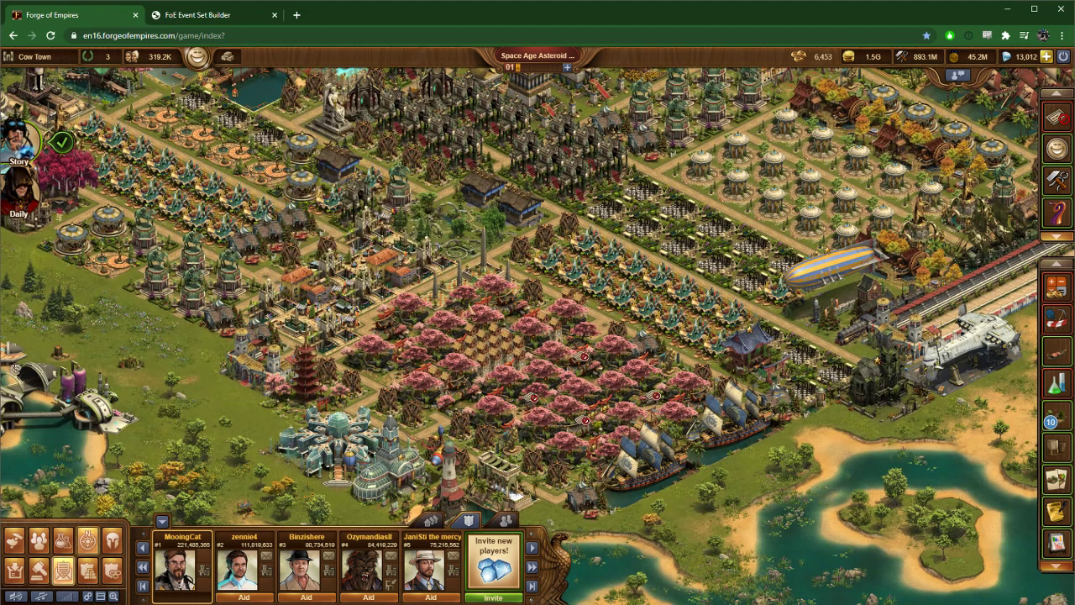
pyautogui.moveTo(282, 210); pyautogui.dragTo(343, 284)
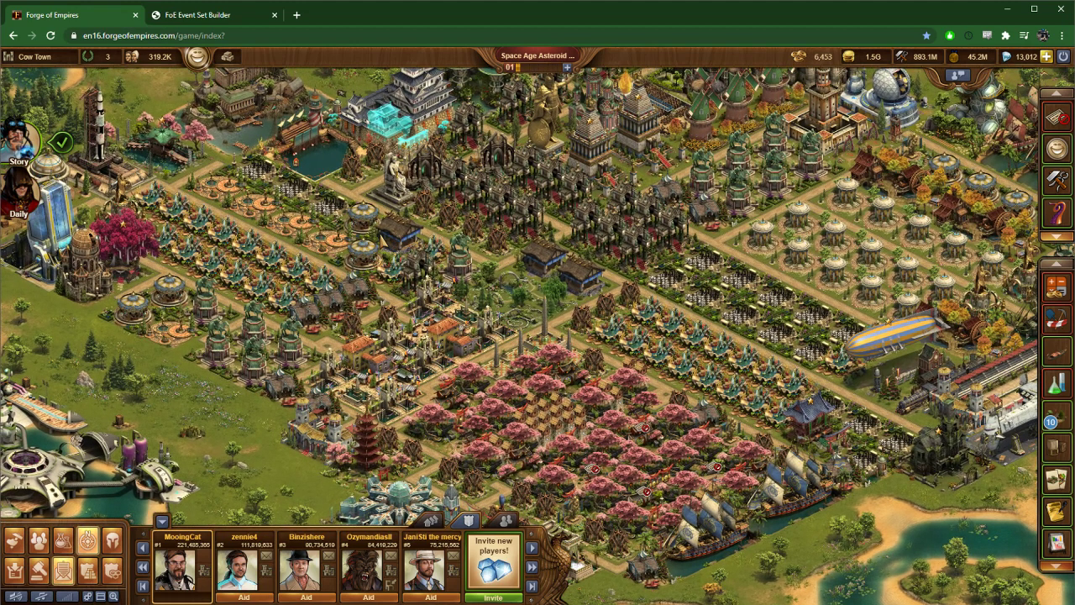
pyautogui.click(212, 17)
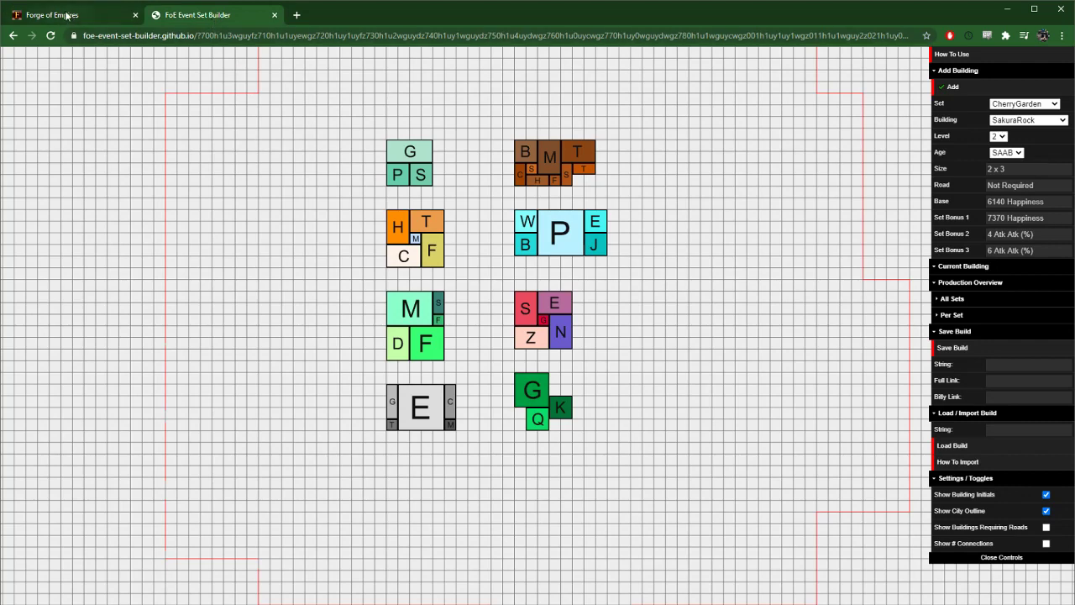
# Switch to the Forge of Empires game and open the browser's developer console beside the city
pyautogui.click(65, 15)
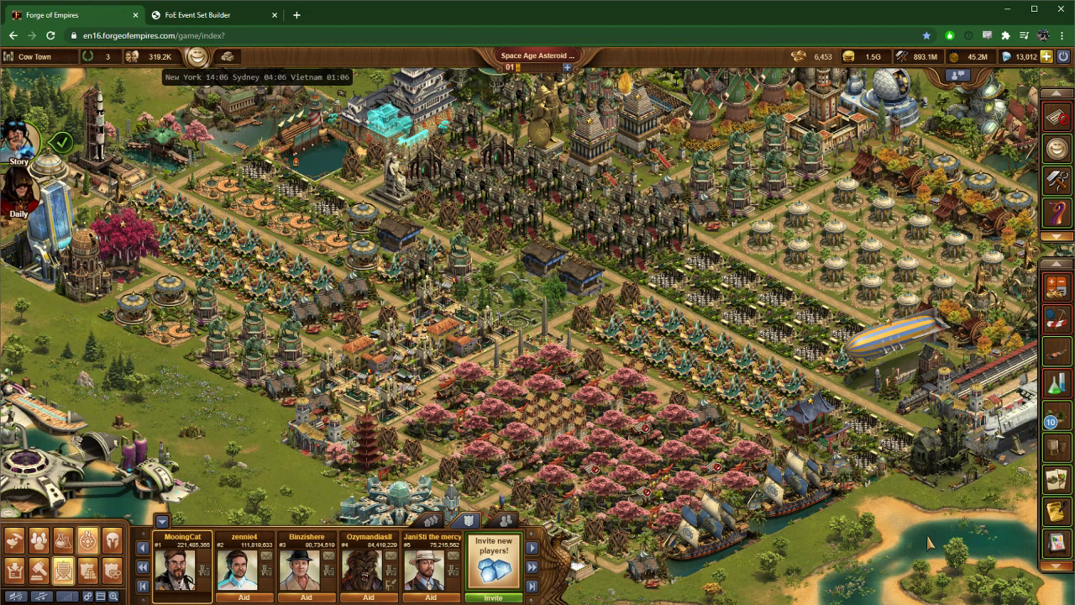
pyautogui.press('F12')
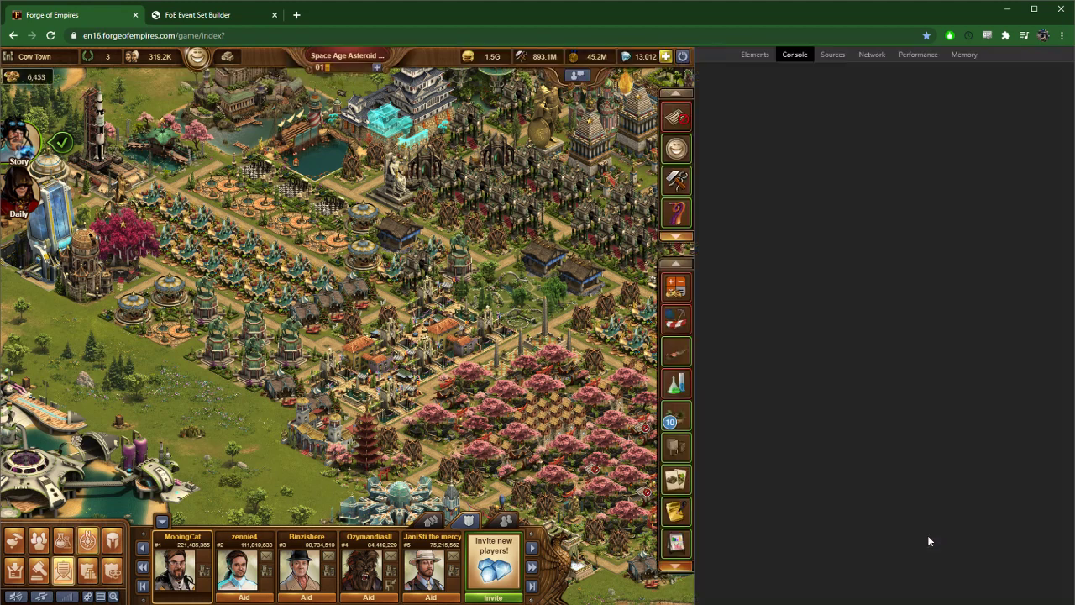
pyautogui.click(1062, 36)
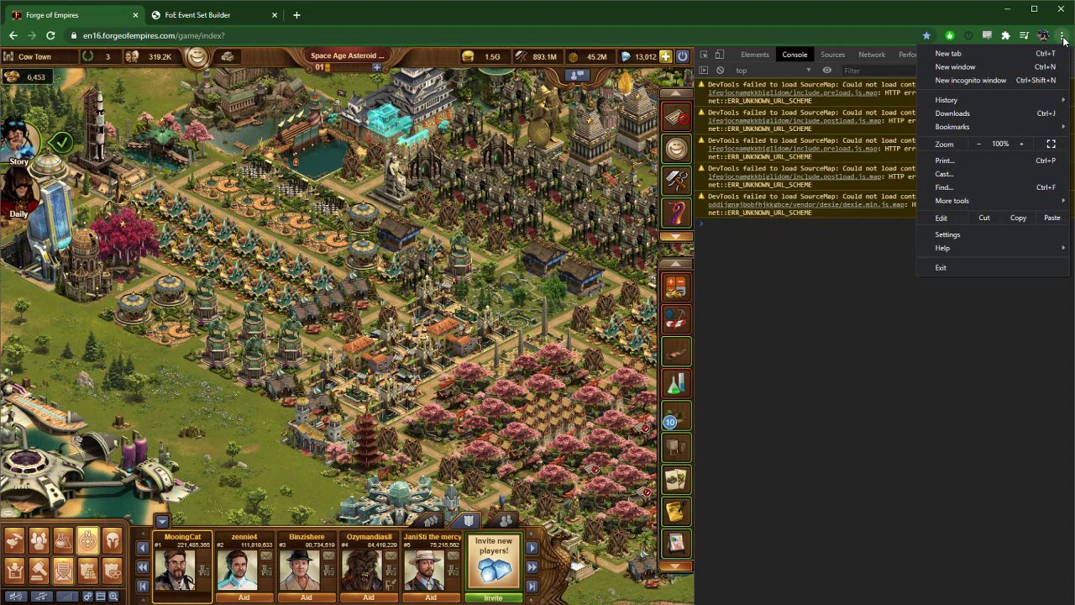
pyautogui.moveTo(986, 200)
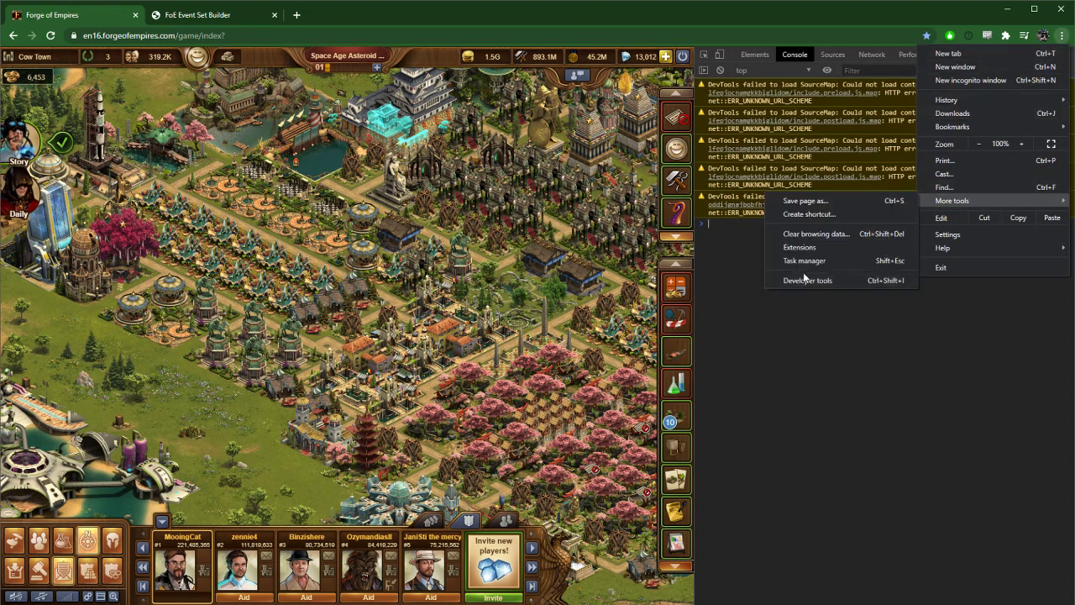
pyautogui.click(817, 354)
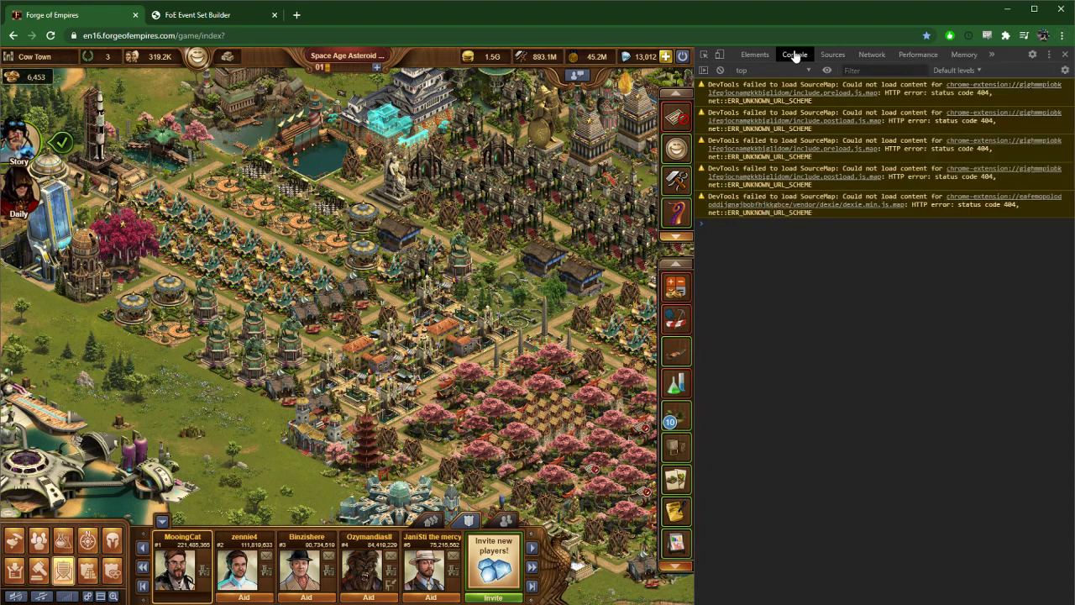
# Switch to the FoE Event Set Builder and copy the command JSON.stringify(MainParser.CityMapData) from its import instructions
pyautogui.click(180, 16)
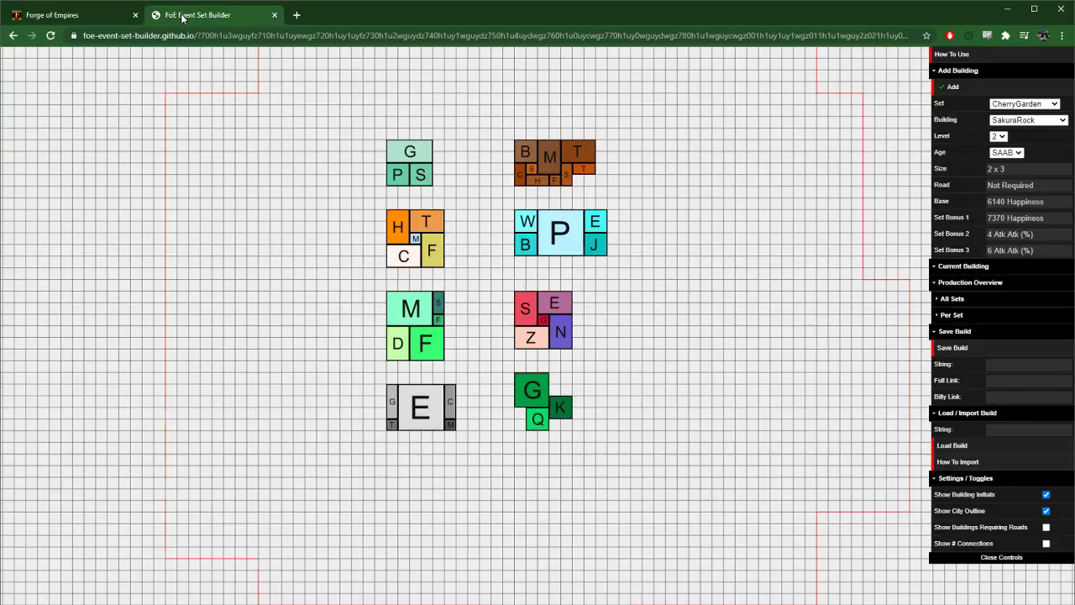
pyautogui.click(983, 462)
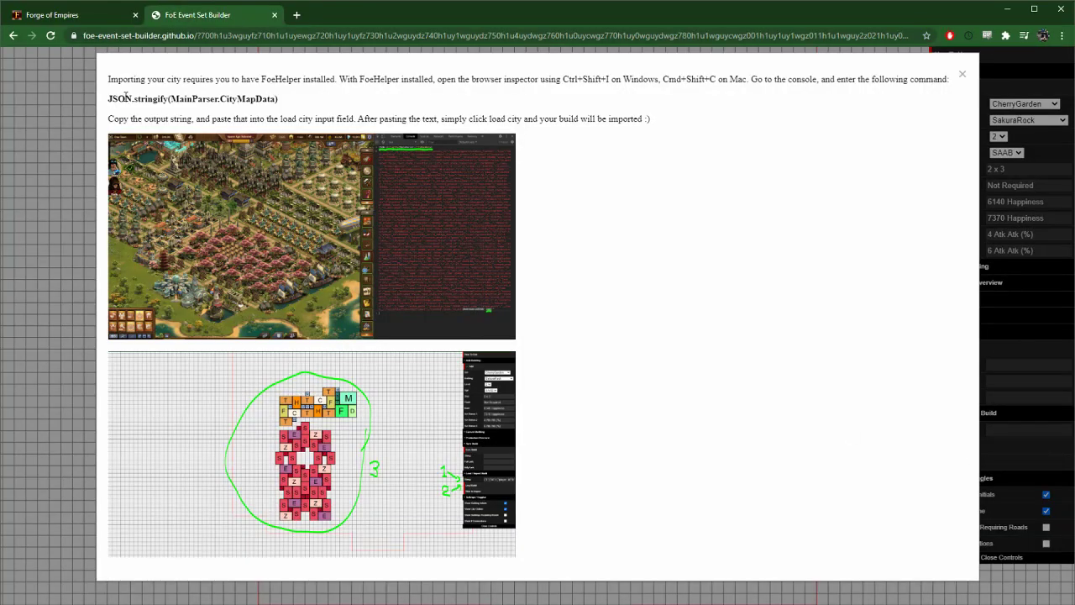
pyautogui.moveTo(109, 99); pyautogui.dragTo(308, 96)
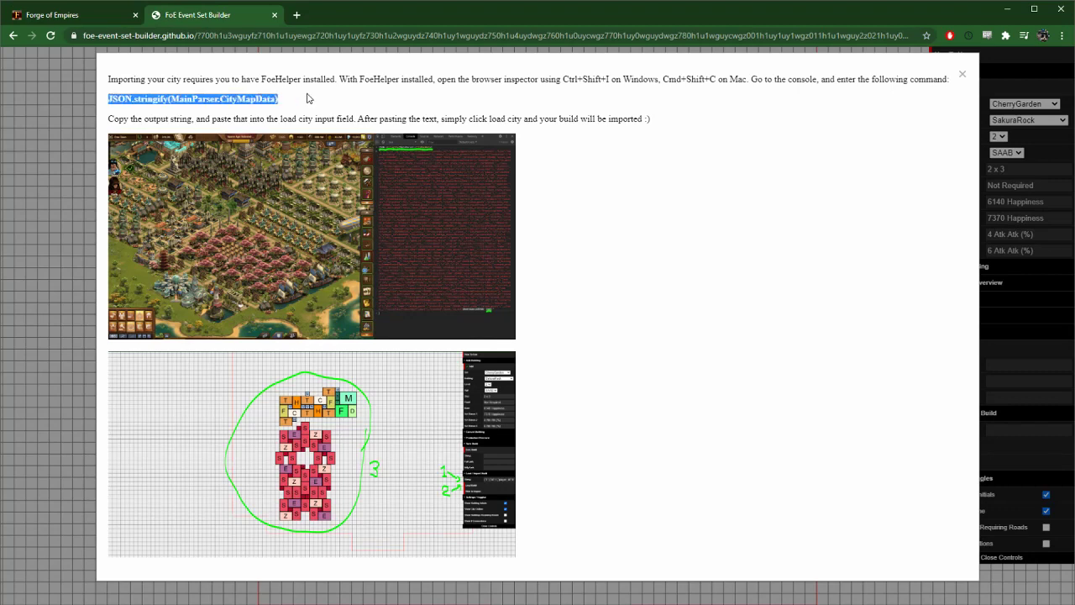
pyautogui.hotkey('ctrl', 'c')
# Run JSON.stringify(MainParser.CityMapData) in the Forge of Empires console and copy the full city data output
pyautogui.click(84, 15)
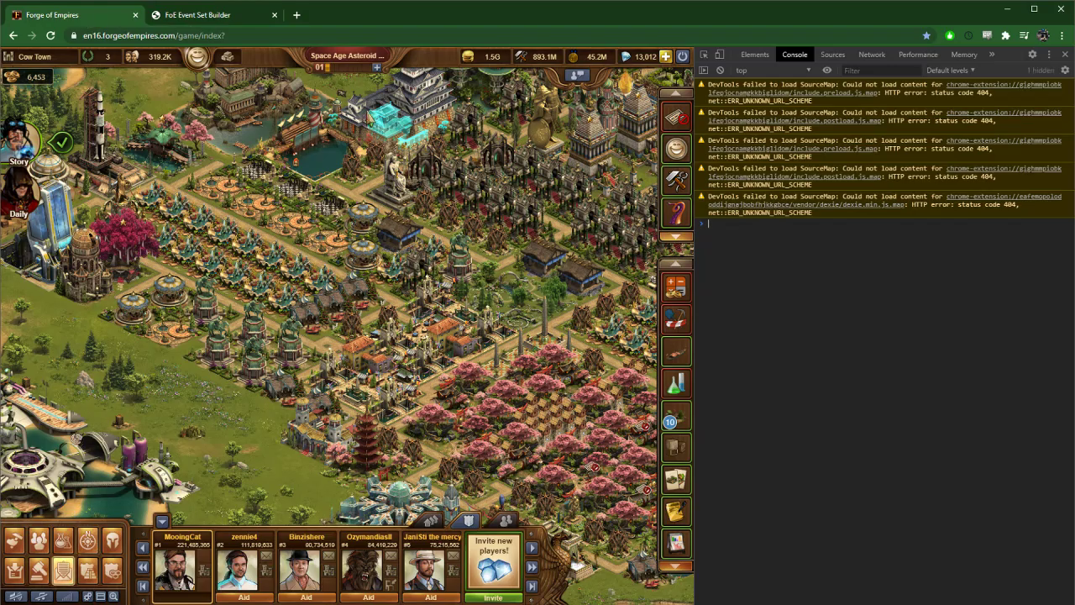
pyautogui.click(790, 235)
pyautogui.hotkey('ctrl', 'v')
pyautogui.press('Return')
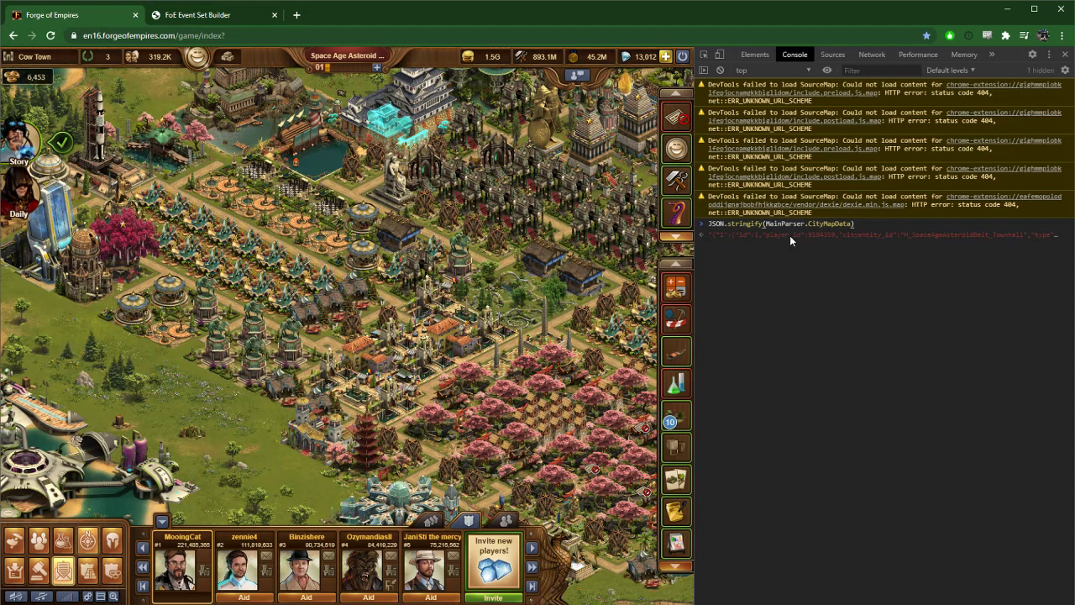
pyautogui.click(790, 236)
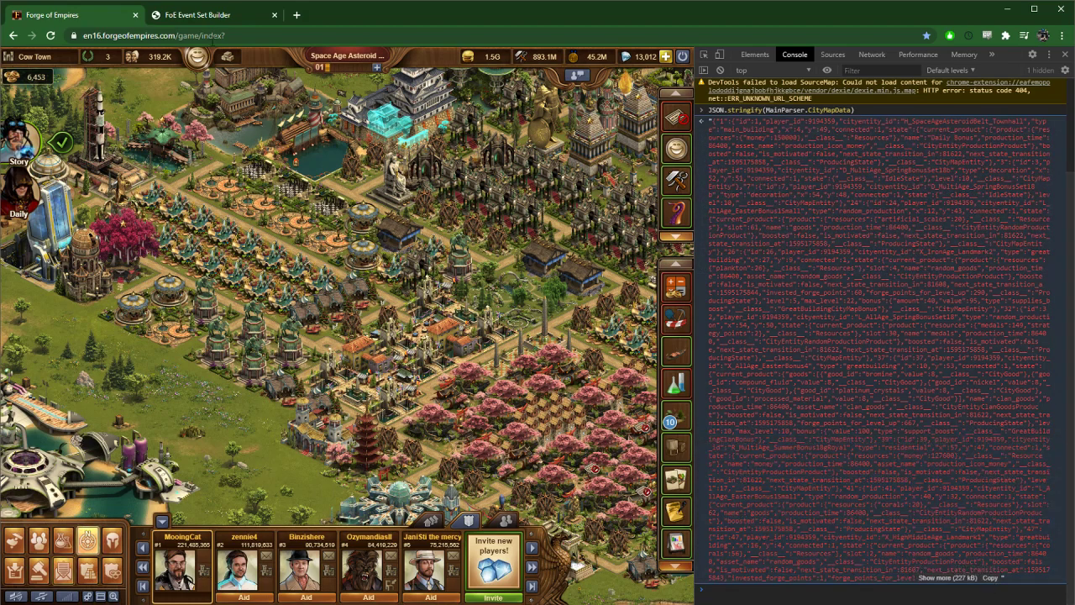
# Switch to the FoE Event Set Builder, paste the copied city data as the import string and load the build
pyautogui.click(194, 19)
pyautogui.click(914, 396)
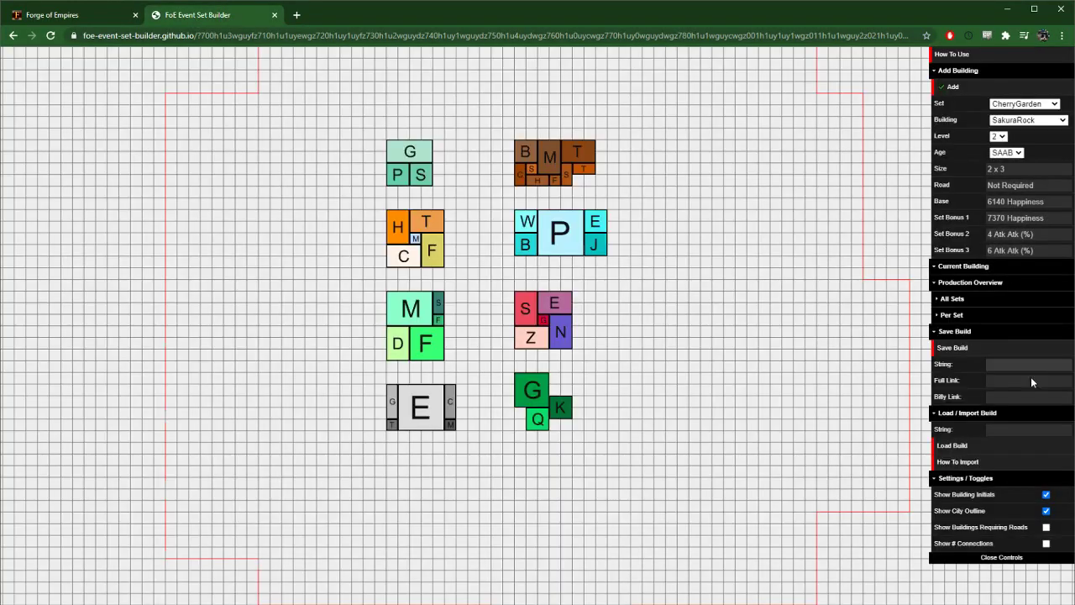
pyautogui.click(1030, 430)
pyautogui.hotkey('ctrl', 'v')
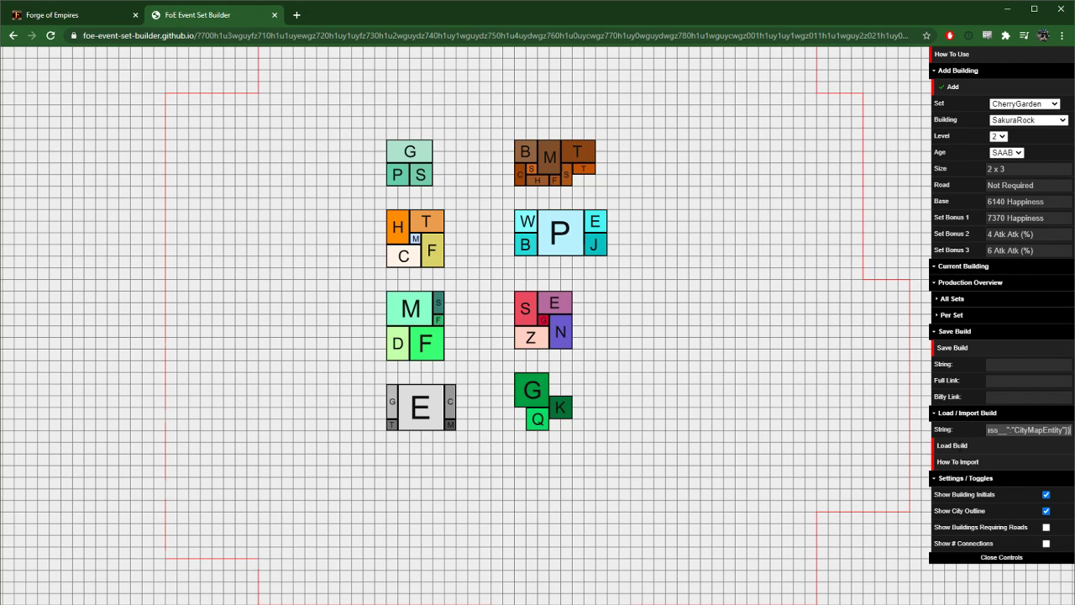
pyautogui.click(630, 361)
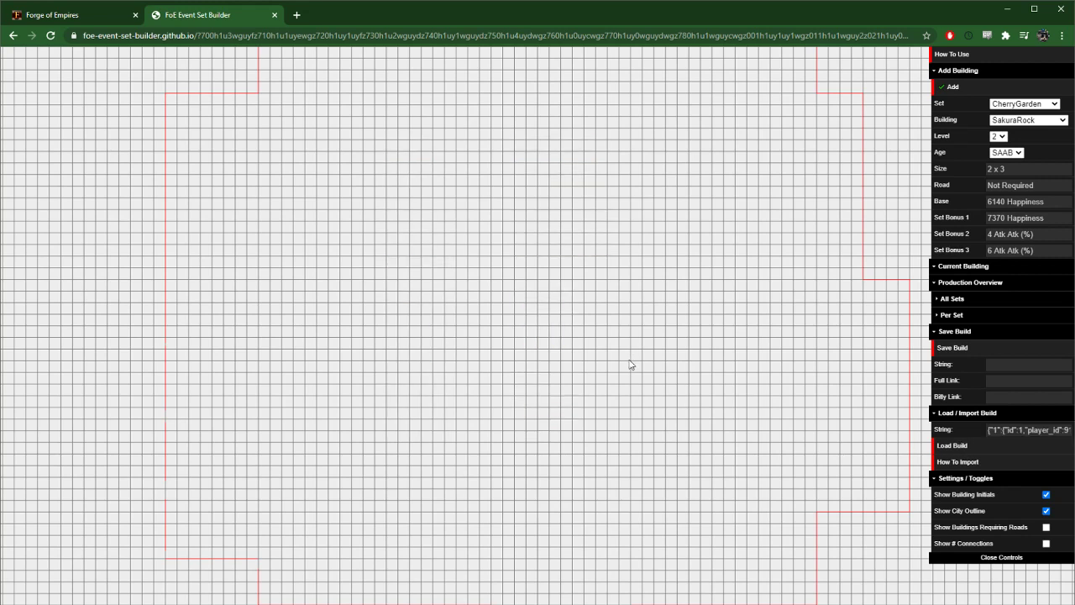
# Move the Celtic Forest group to the empty area right of the Piazza set, and the stray Piazza Mask Vendor above the neighbouring C building
pyautogui.moveTo(493, 420); pyautogui.dragTo(527, 390)
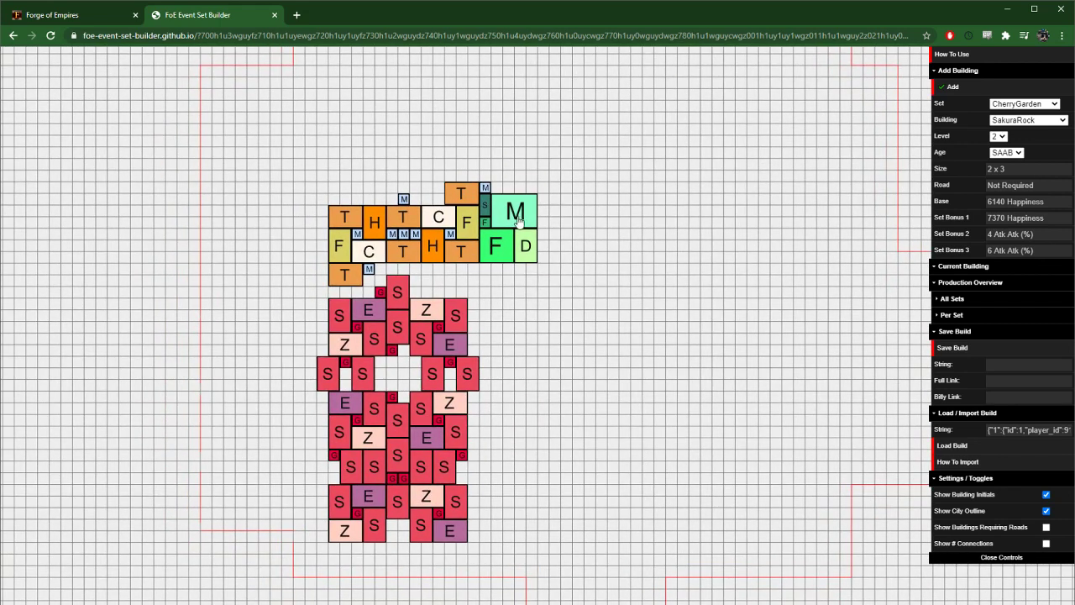
pyautogui.moveTo(516, 216); pyautogui.dragTo(512, 255)
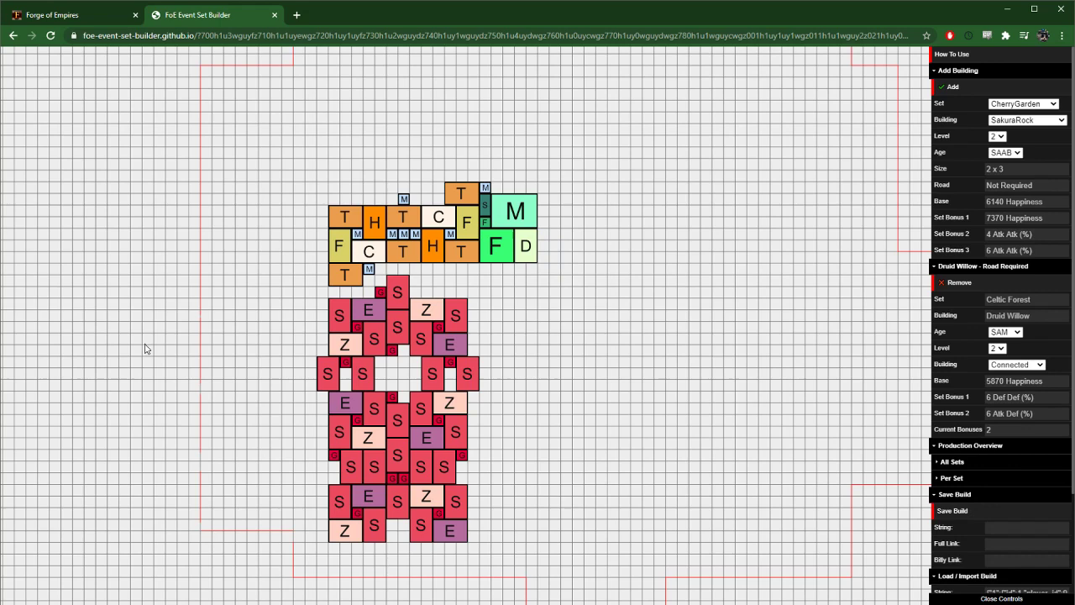
pyautogui.moveTo(575, 296); pyautogui.dragTo(480, 166)
pyautogui.moveTo(504, 218); pyautogui.dragTo(440, 200)
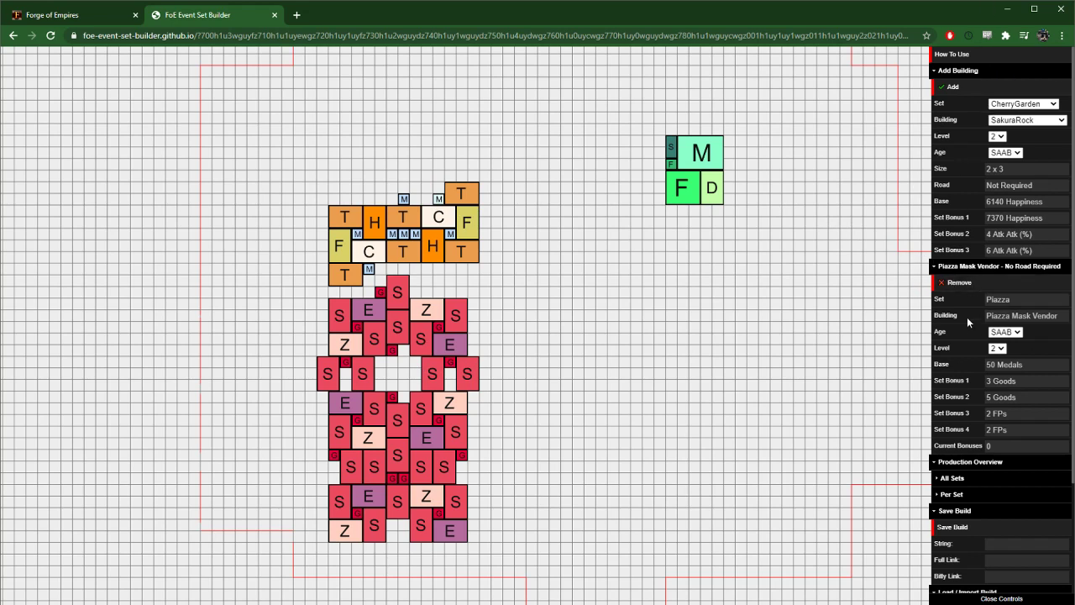
# Add a SakuraRock from the CherryGarden set at level 2 and age SAAB to the grid
pyautogui.click(1028, 104)
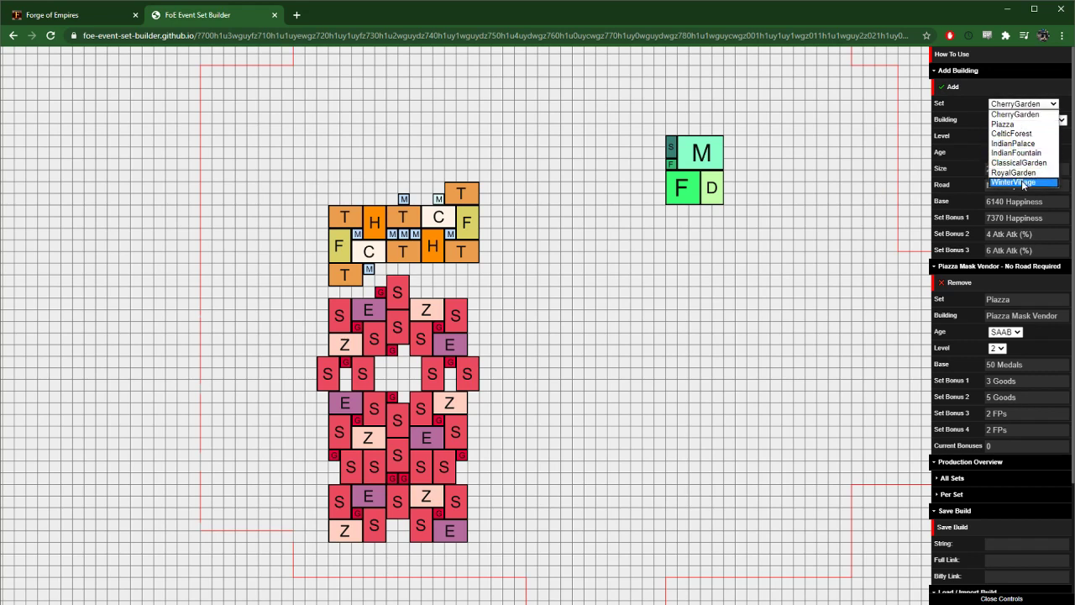
pyautogui.click(1021, 115)
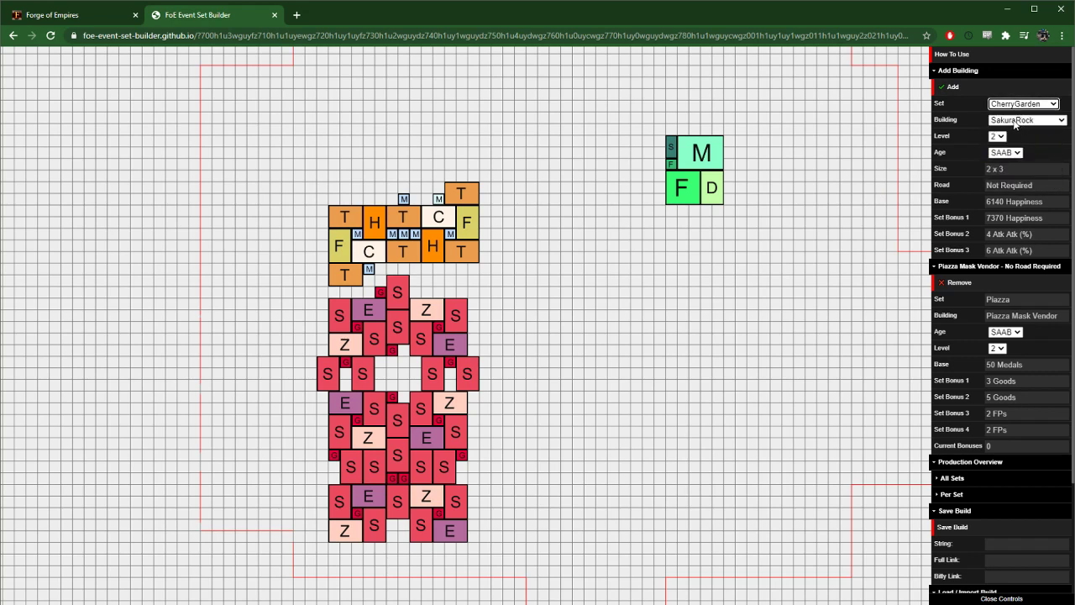
pyautogui.click(1015, 124)
pyautogui.click(1010, 136)
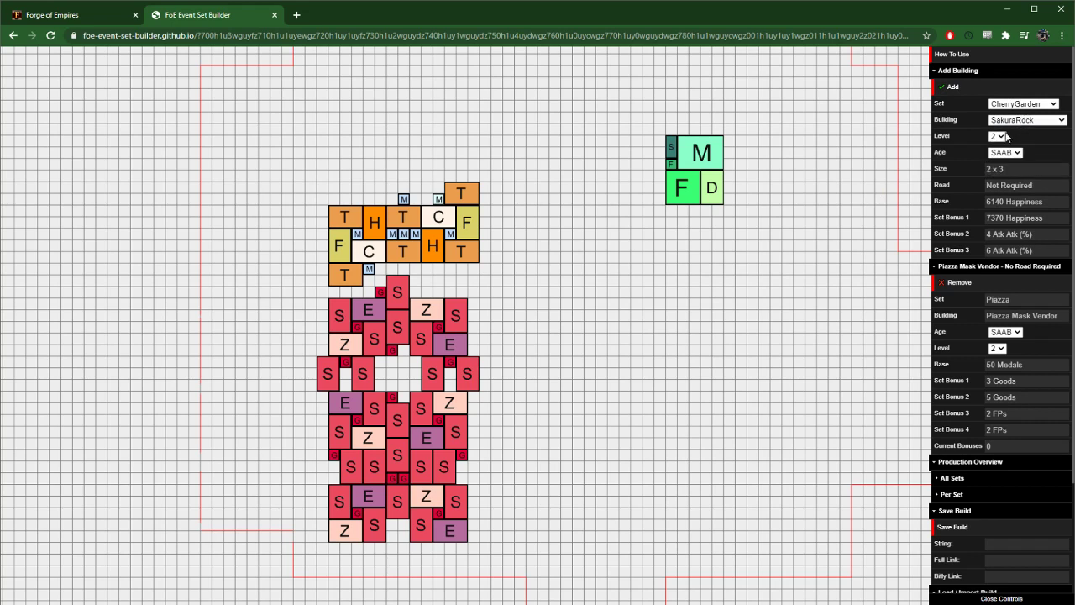
pyautogui.click(1006, 136)
pyautogui.click(1000, 149)
pyautogui.click(1002, 152)
pyautogui.click(1004, 154)
pyautogui.click(958, 89)
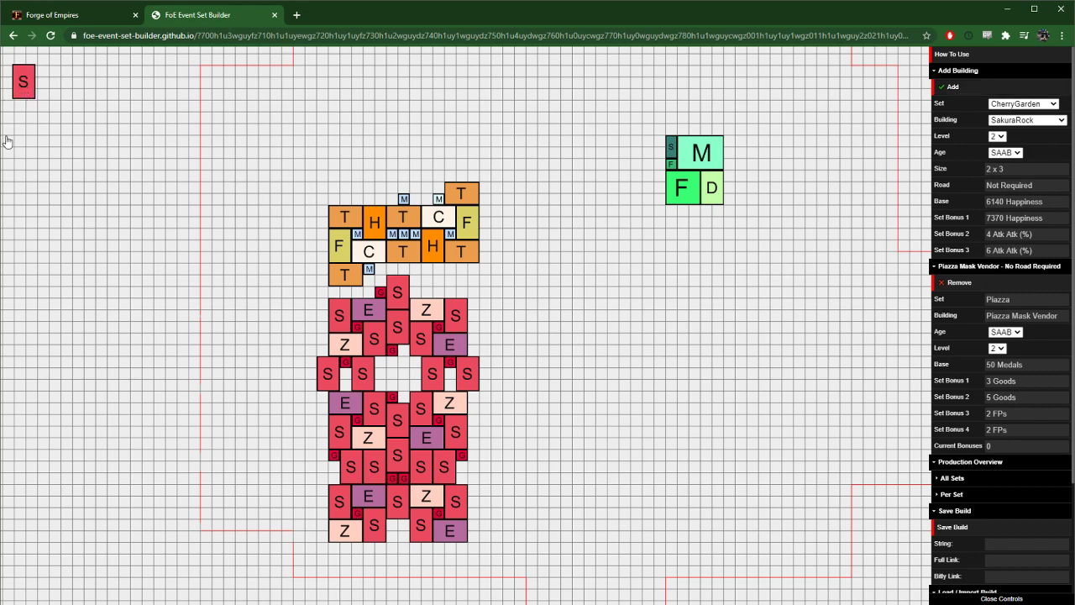
# Place the new Sakura Rock against the right side of the Cherry Garden's middle-right Zen Zone and check both buildings' current bonuses
pyautogui.moveTo(23, 88); pyautogui.dragTo(481, 415)
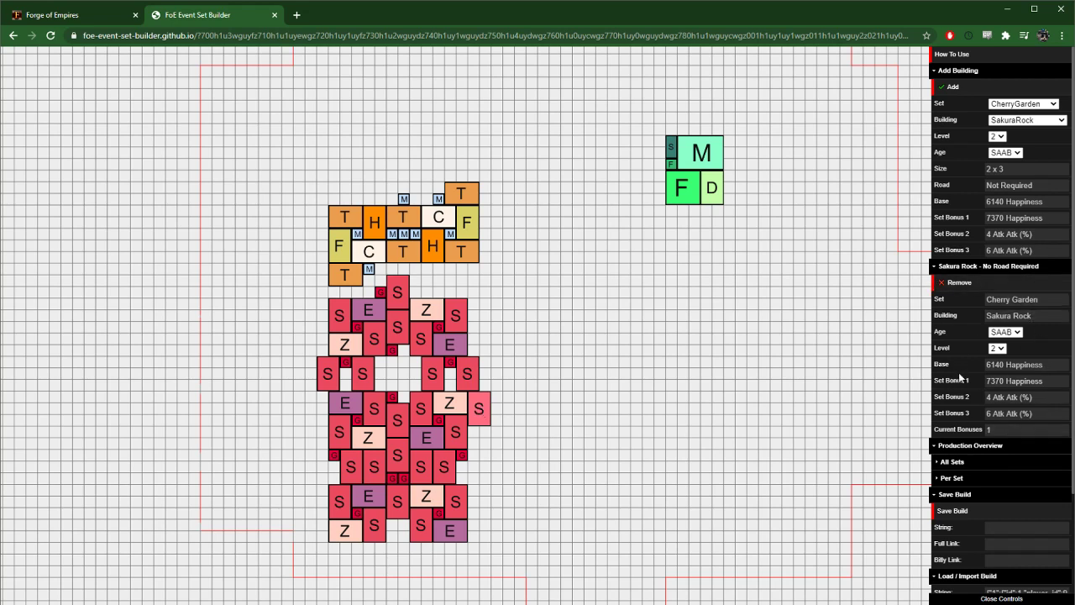
pyautogui.doubleClick(989, 429)
pyautogui.click(451, 406)
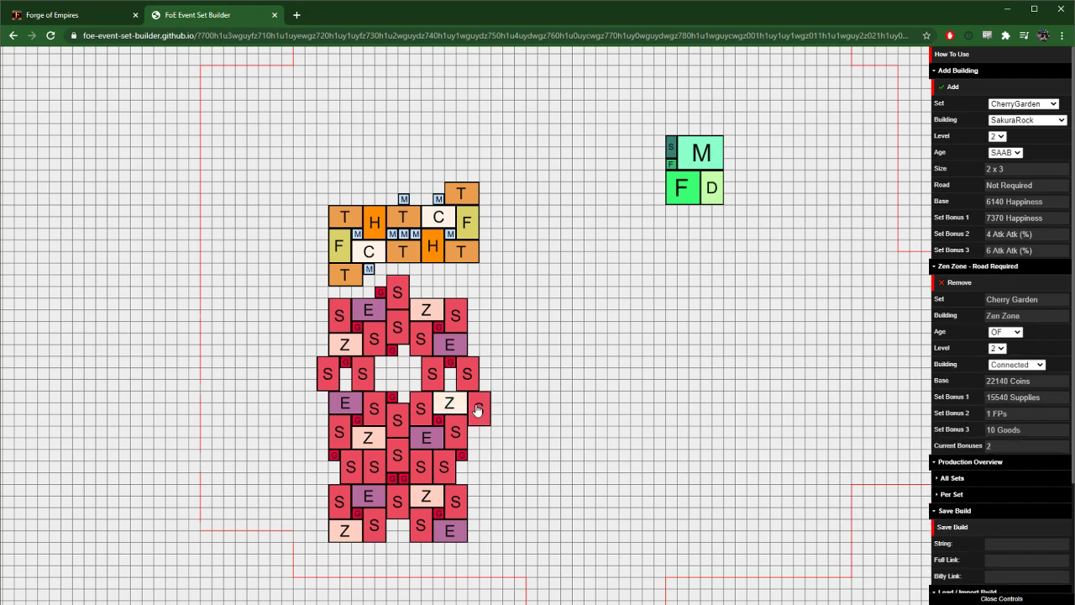
# Move the added Sakura Rock away from the Cherry Garden into the empty area and remove it from the build
pyautogui.click(476, 409)
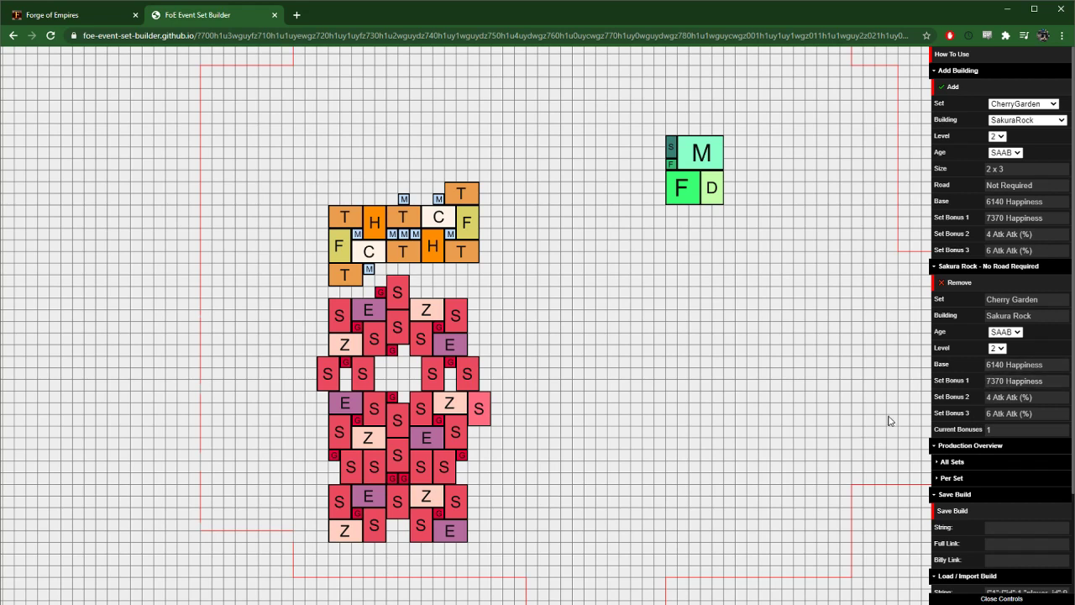
pyautogui.moveTo(481, 406); pyautogui.dragTo(663, 332)
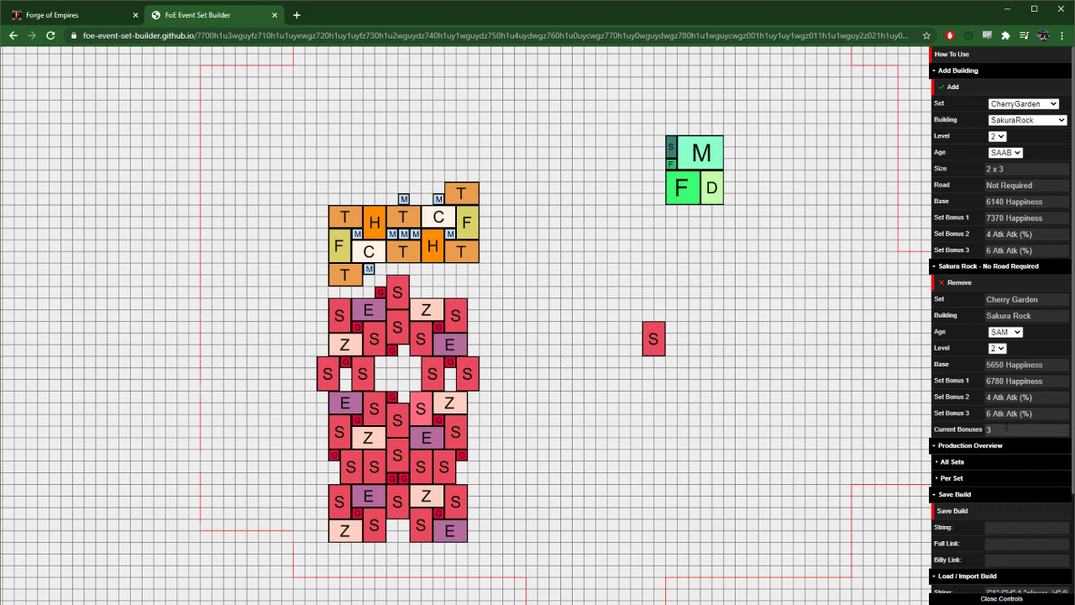
pyautogui.moveTo(652, 346); pyautogui.dragTo(636, 311)
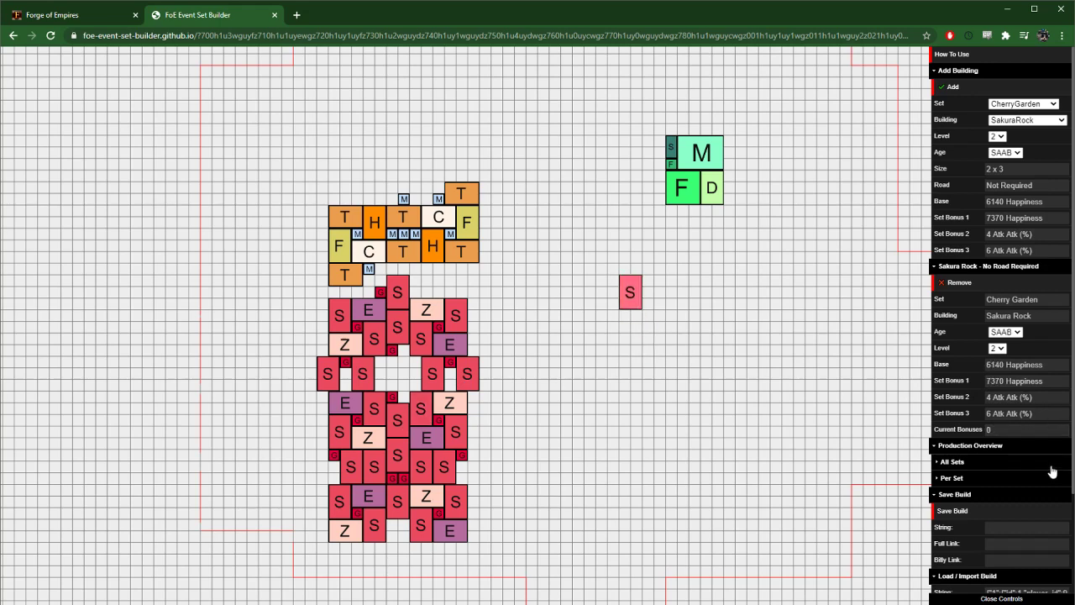
pyautogui.click(959, 284)
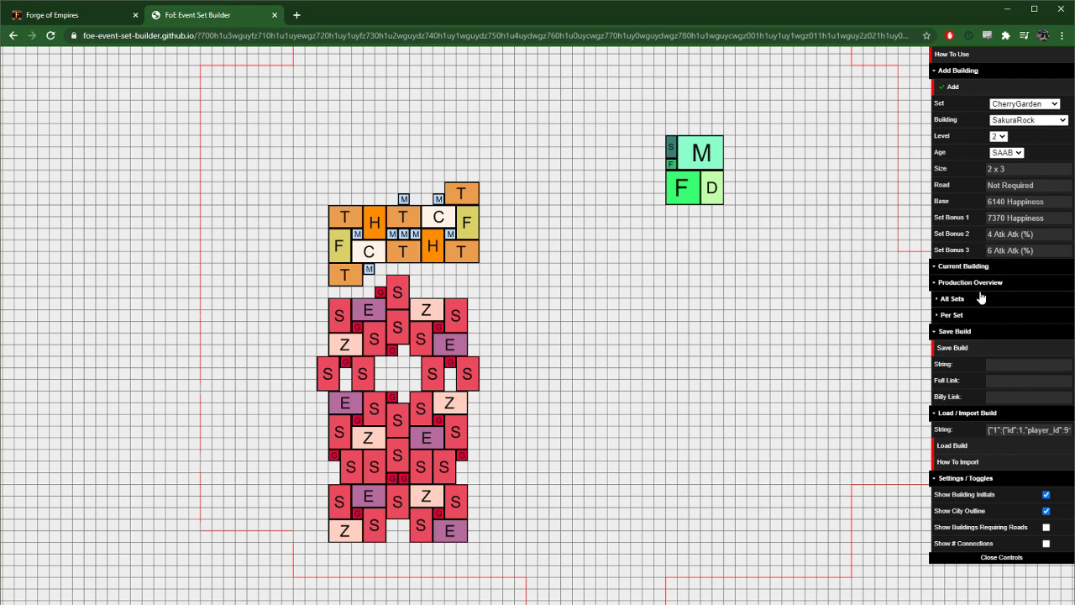
# Look through the All Sets and Per Set breakdowns available in the production overview, including the per-set choice of set
pyautogui.click(963, 301)
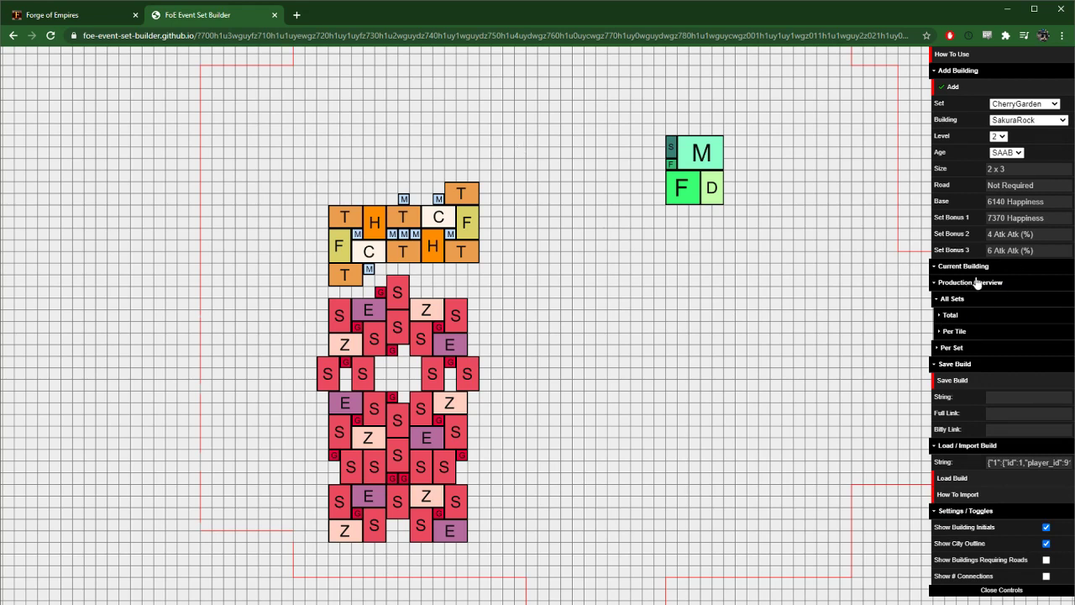
pyautogui.click(958, 300)
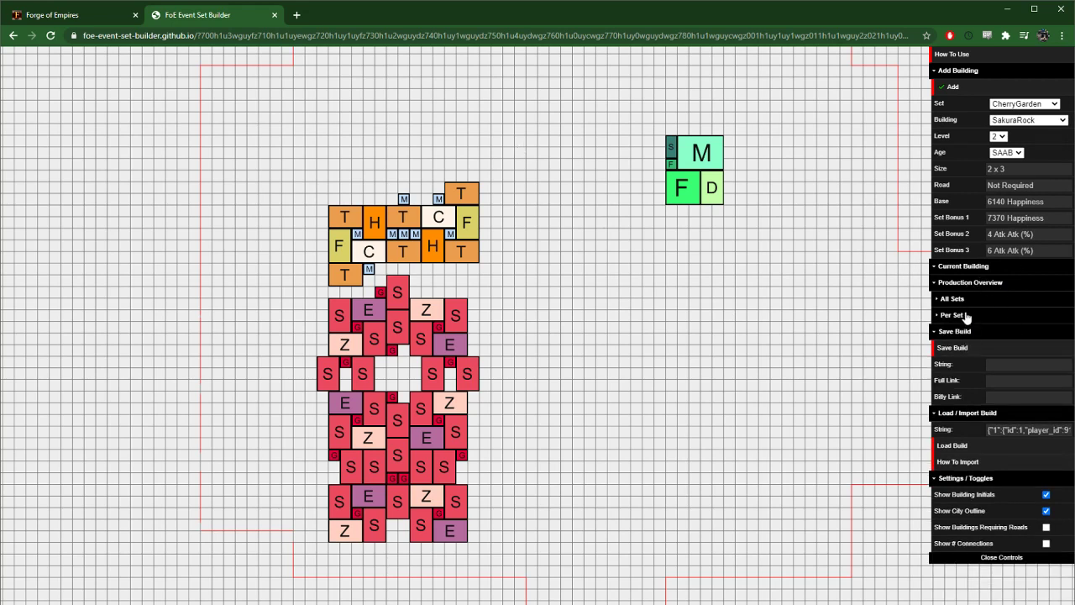
pyautogui.click(962, 315)
pyautogui.click(1006, 334)
pyautogui.click(1005, 335)
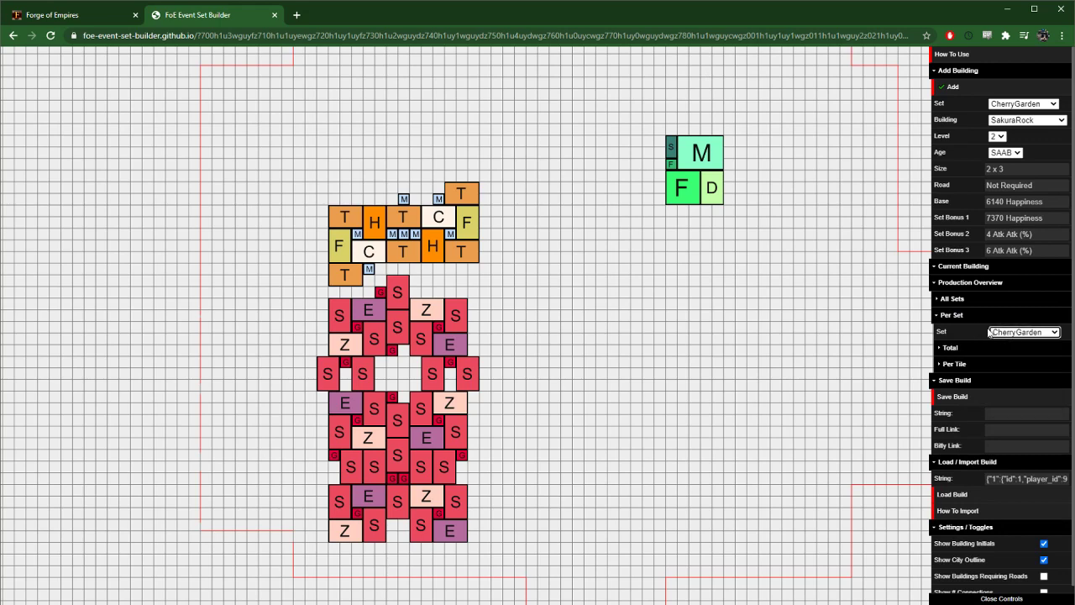
pyautogui.click(962, 313)
pyautogui.click(962, 300)
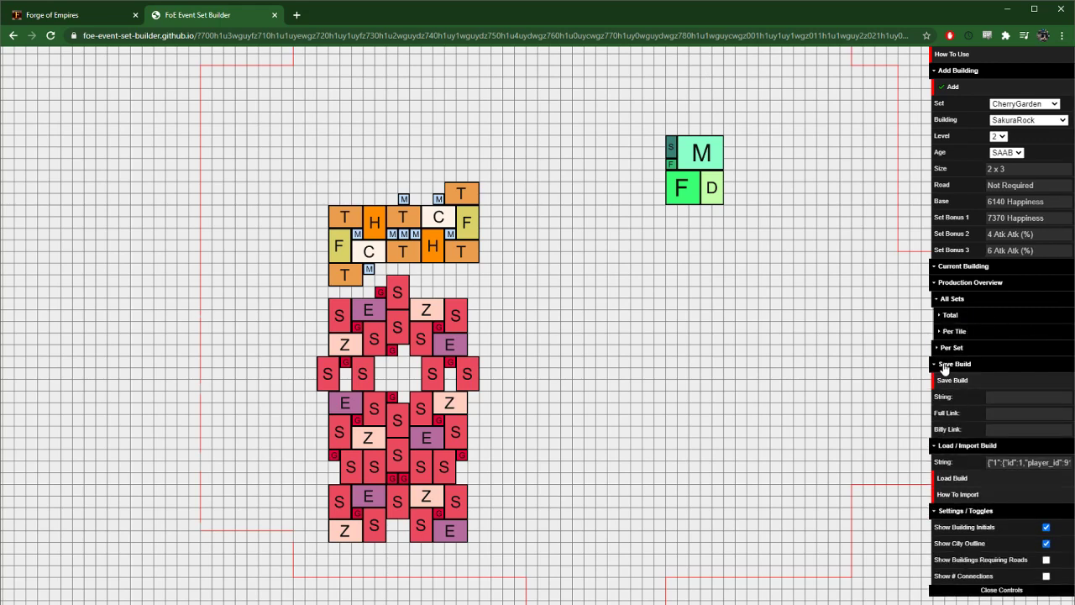
pyautogui.click(963, 300)
# Review the CherryGarden set's total stats, resources and boosts, then collapse the totals
pyautogui.click(962, 317)
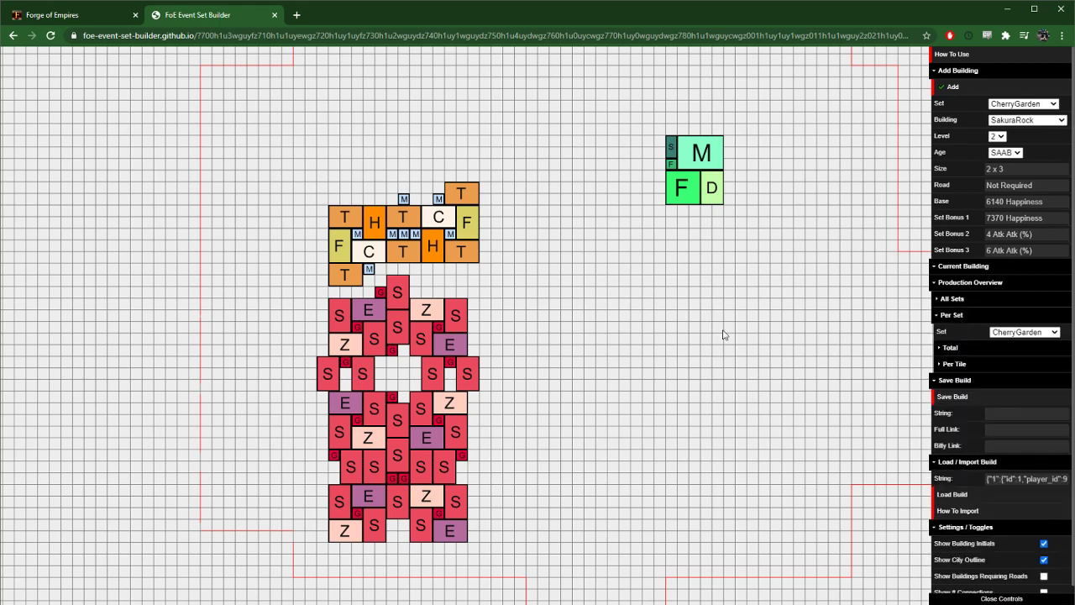
pyautogui.click(952, 348)
pyautogui.scroll(-1, 981, 413)
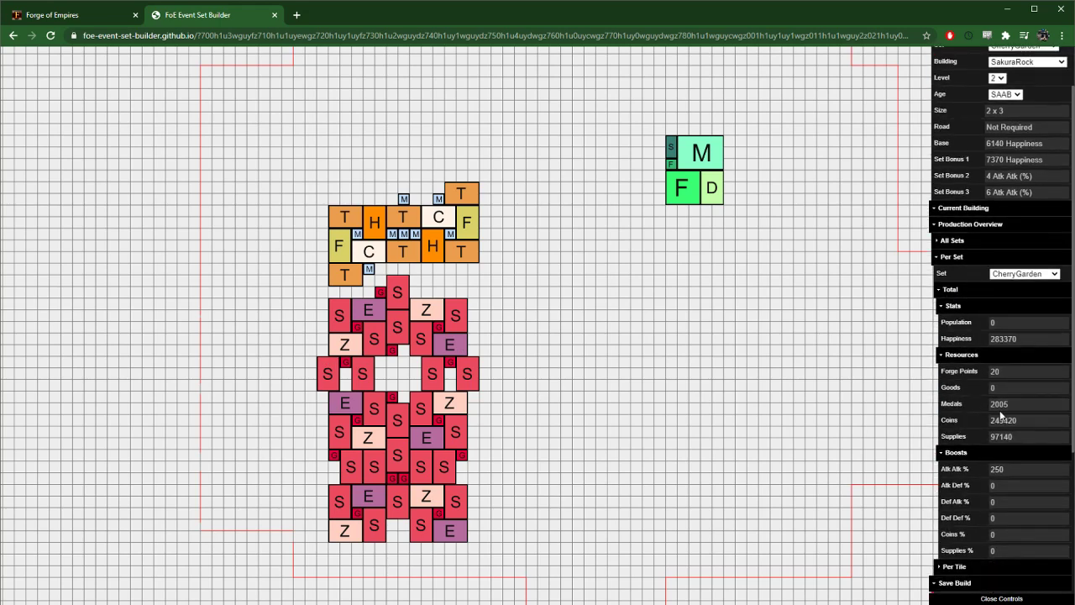
pyautogui.scroll(-2, 1000, 411)
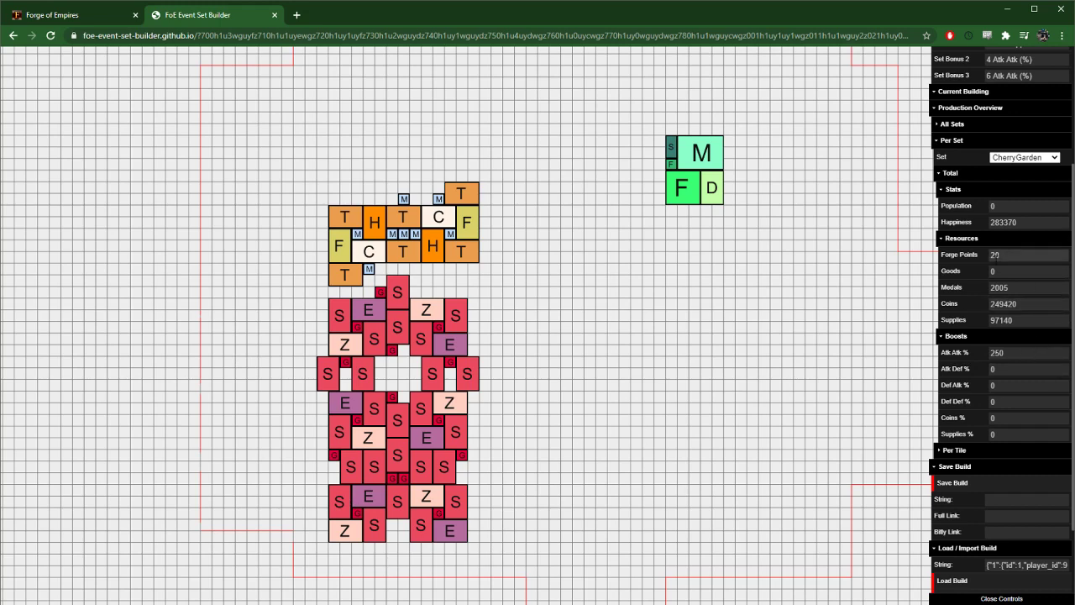
pyautogui.click(955, 191)
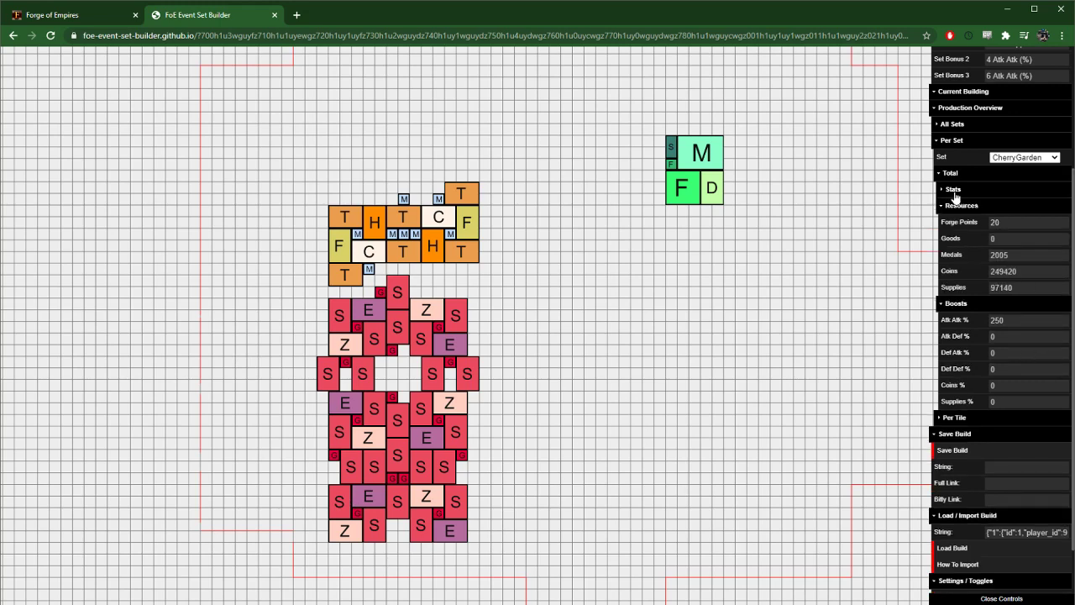
pyautogui.click(951, 173)
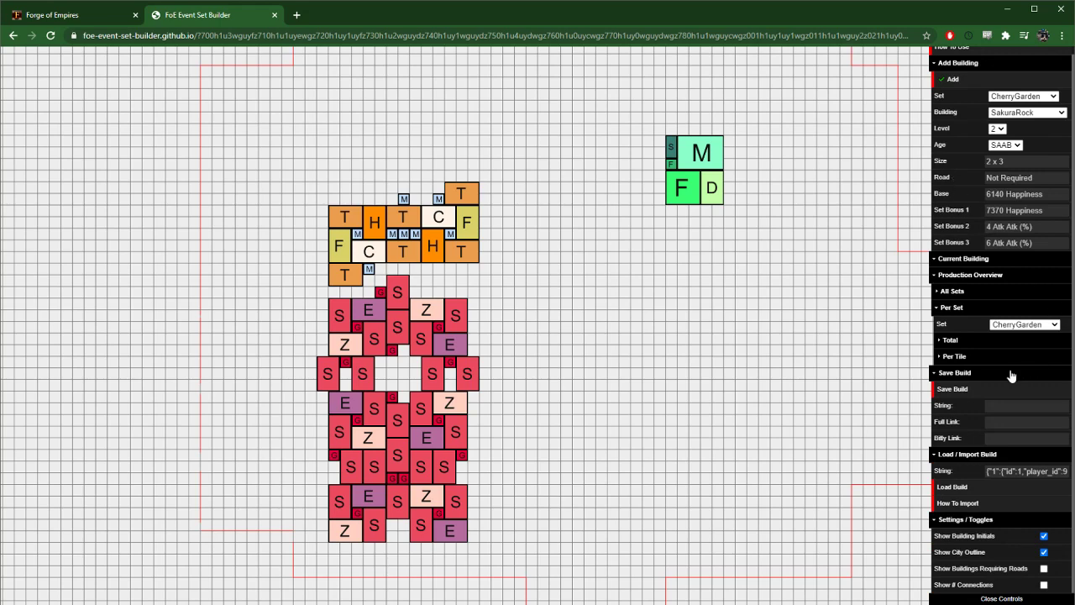
# Compare the per-tile production of the CherryGarden, Piazza and CelticForest sets, then collapse the per-set overview
pyautogui.click(955, 356)
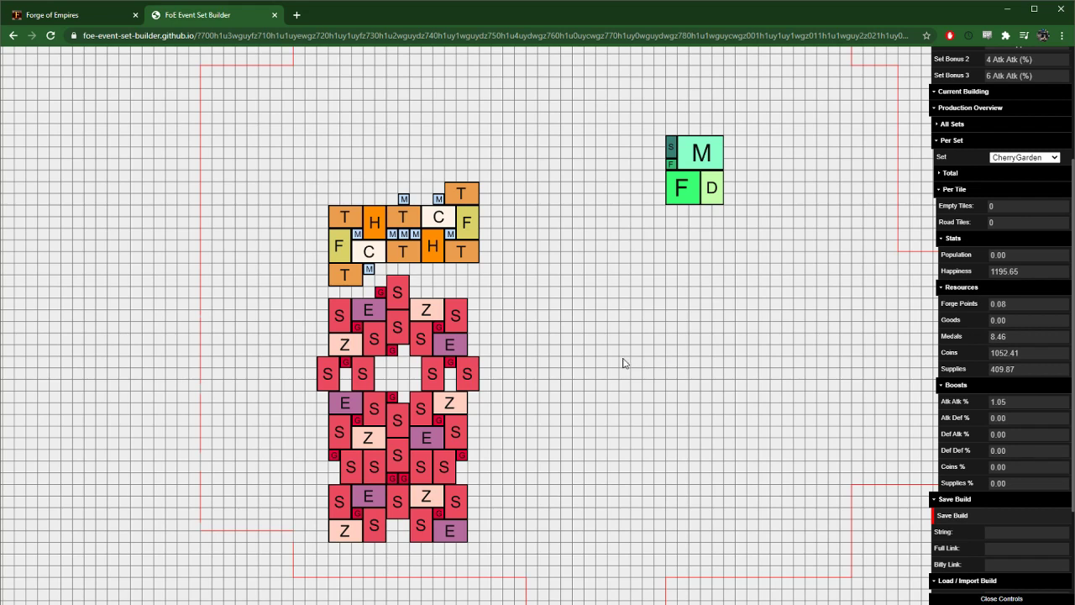
pyautogui.click(1024, 157)
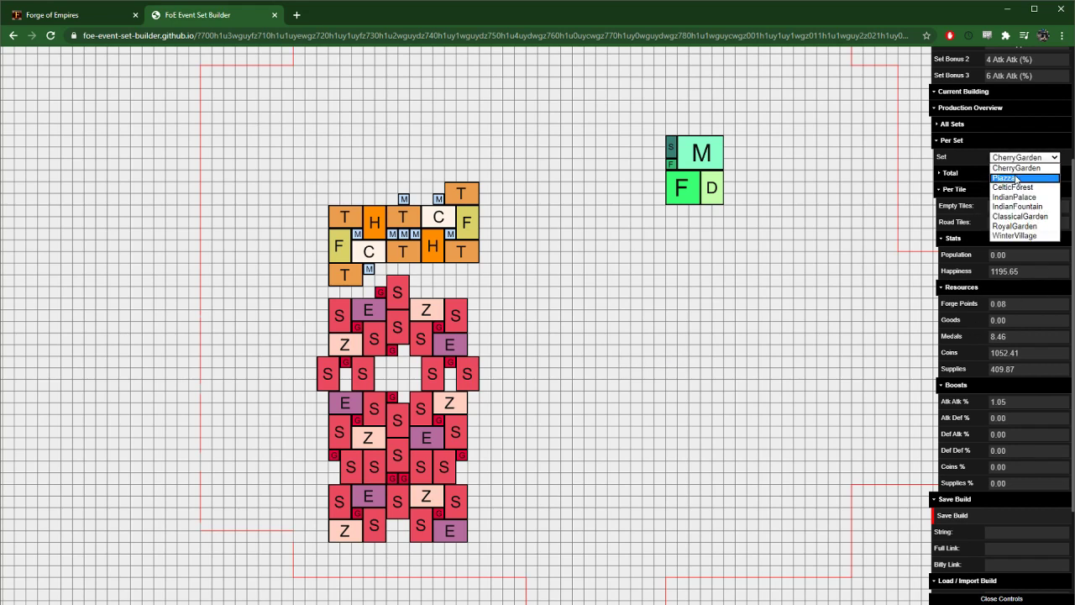
pyautogui.click(1015, 179)
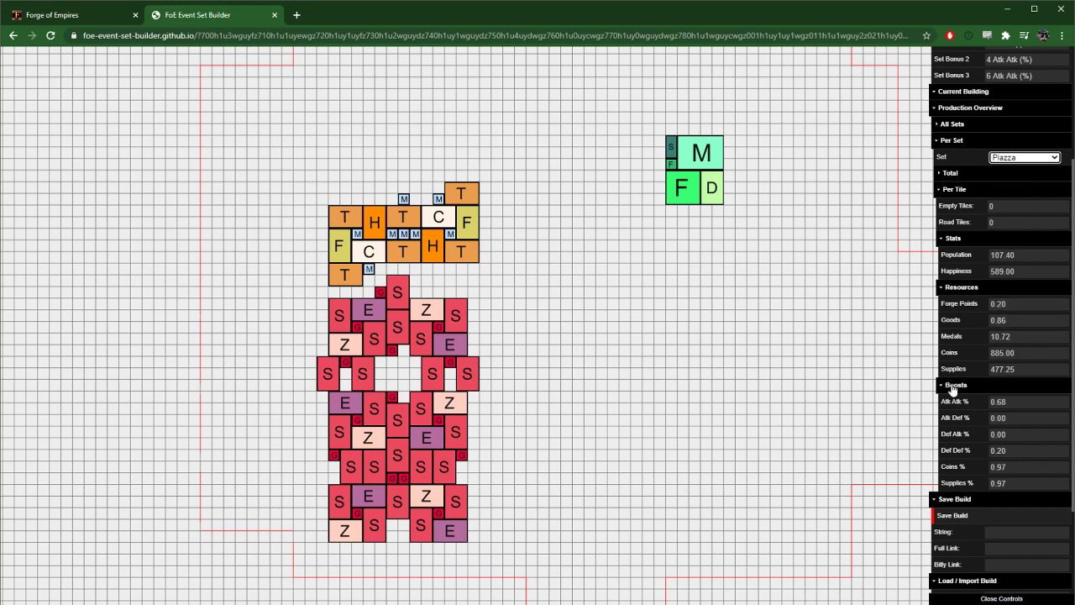
pyautogui.click(999, 159)
pyautogui.click(1014, 187)
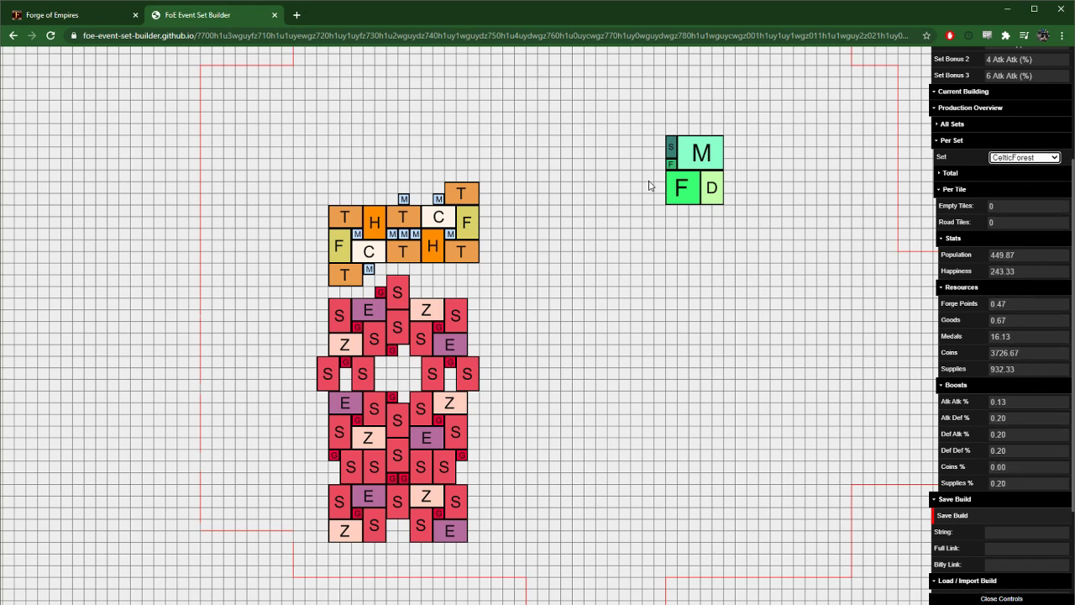
pyautogui.click(1022, 158)
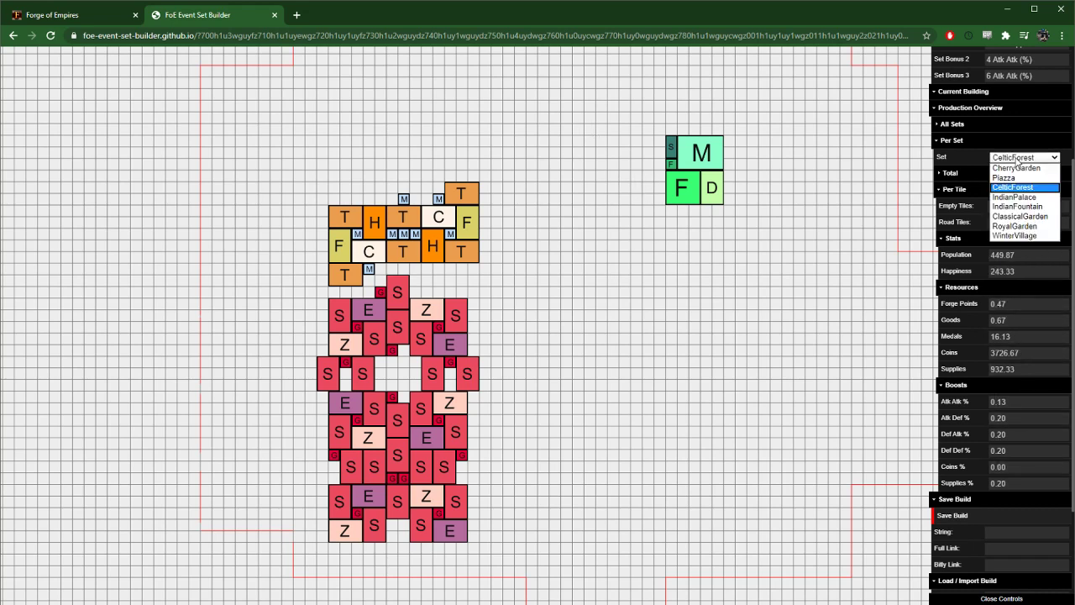
pyautogui.click(953, 139)
pyautogui.click(953, 140)
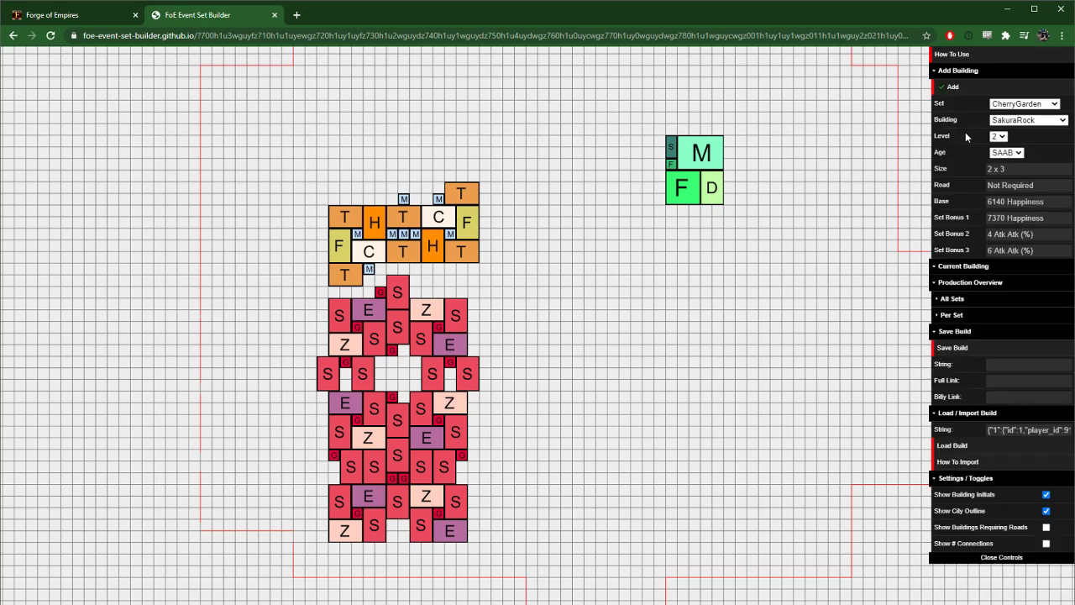
# Examine the combined total stats, resources and boosts of all sets
pyautogui.click(970, 300)
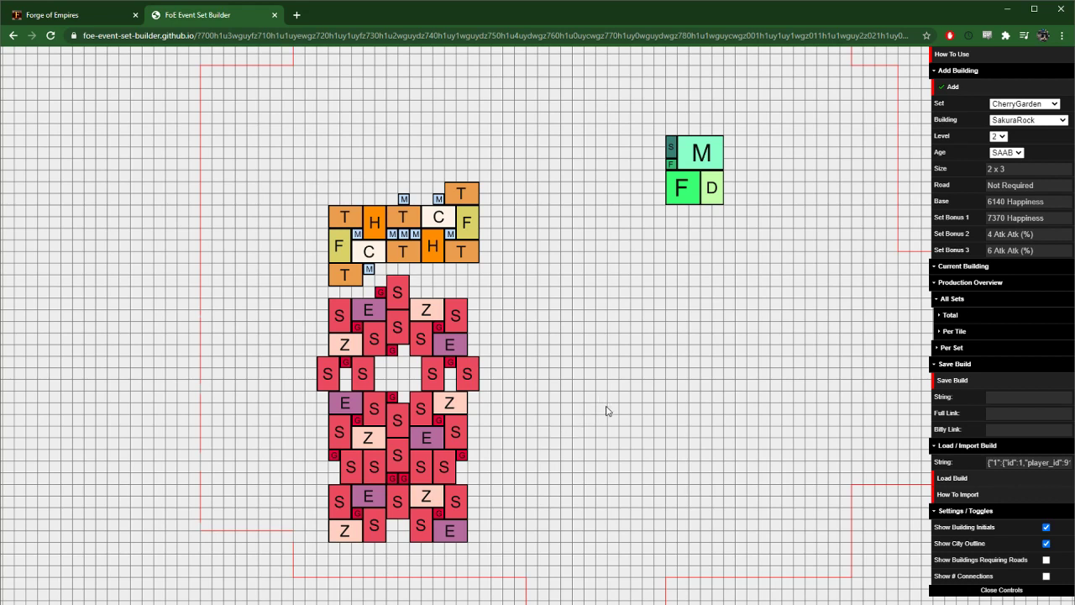
pyautogui.click(968, 320)
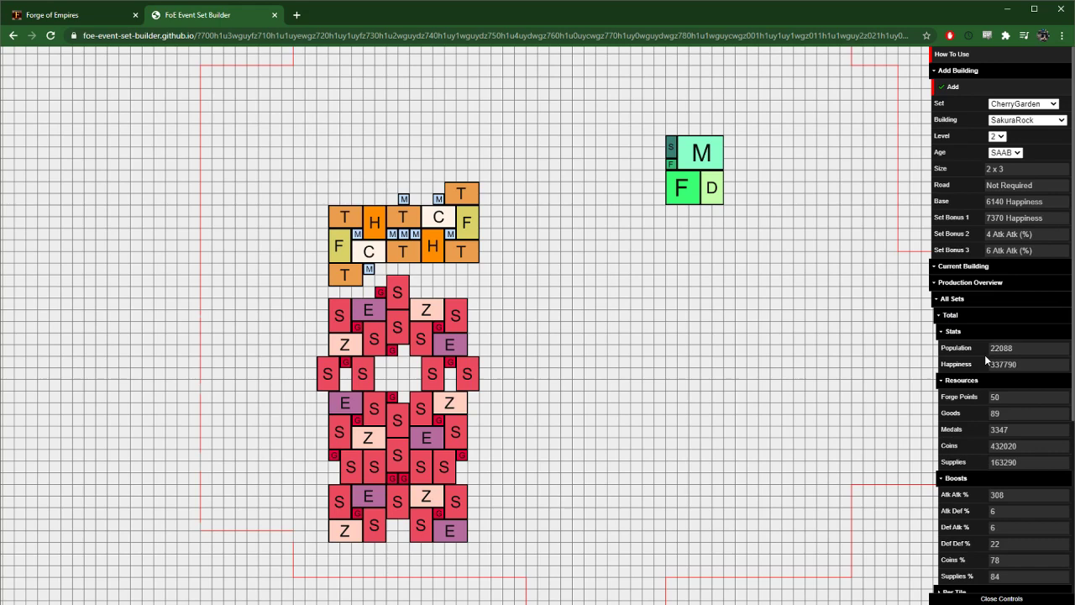
pyautogui.scroll(-2, 969, 402)
pyautogui.scroll(1, 1004, 441)
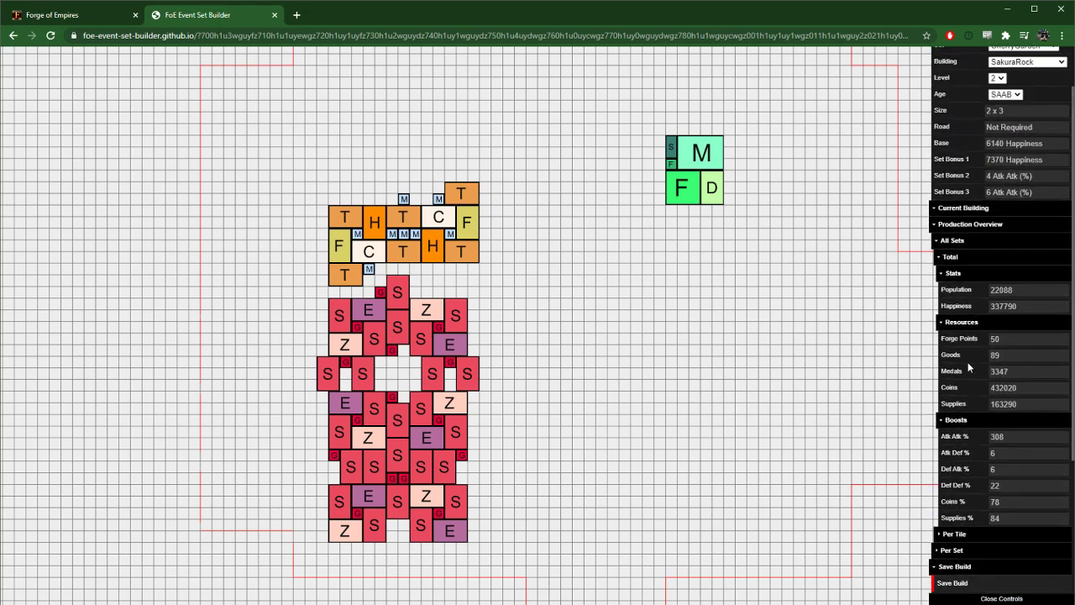
pyautogui.click(966, 260)
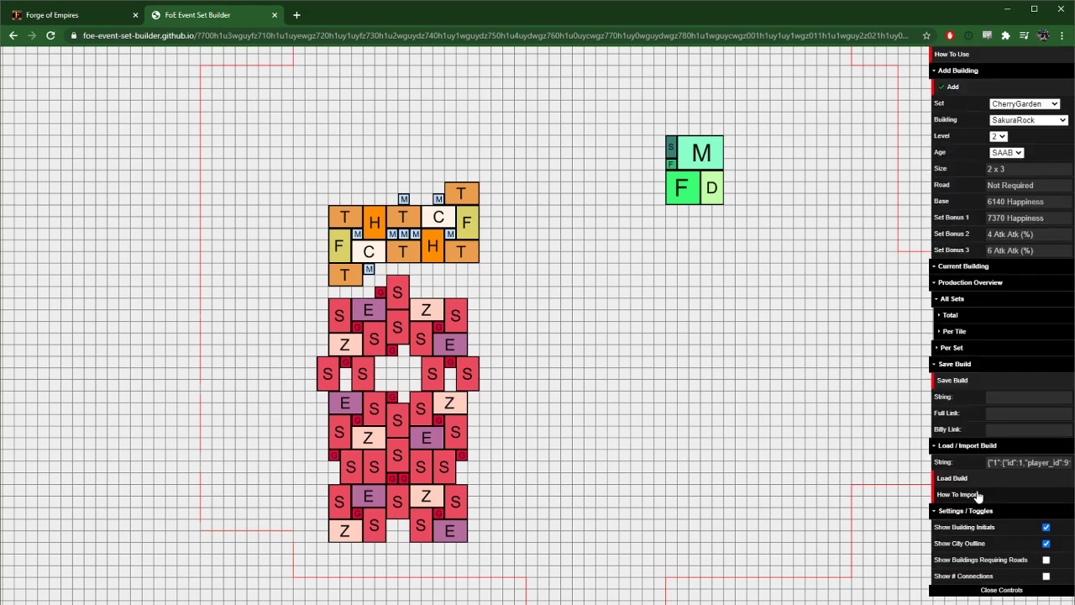
pyautogui.click(964, 315)
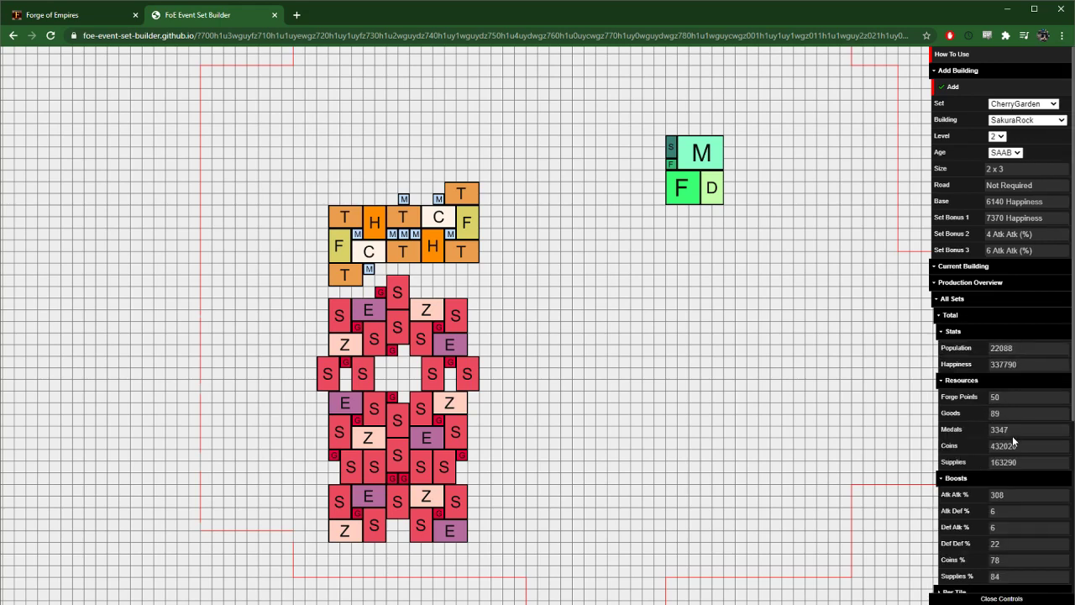
# Check the bonuses of the Cherry Garden's upper-right Emperor's Entrance and the Gong of Wisdom below it, then collapse the building details and production overview
pyautogui.click(454, 344)
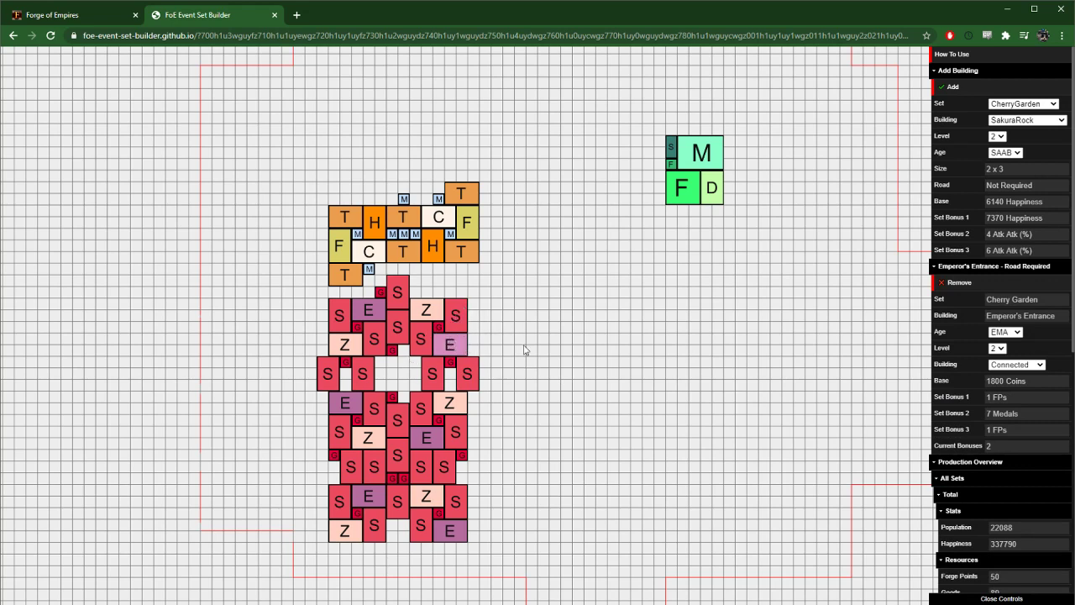
pyautogui.click(452, 363)
pyautogui.click(472, 368)
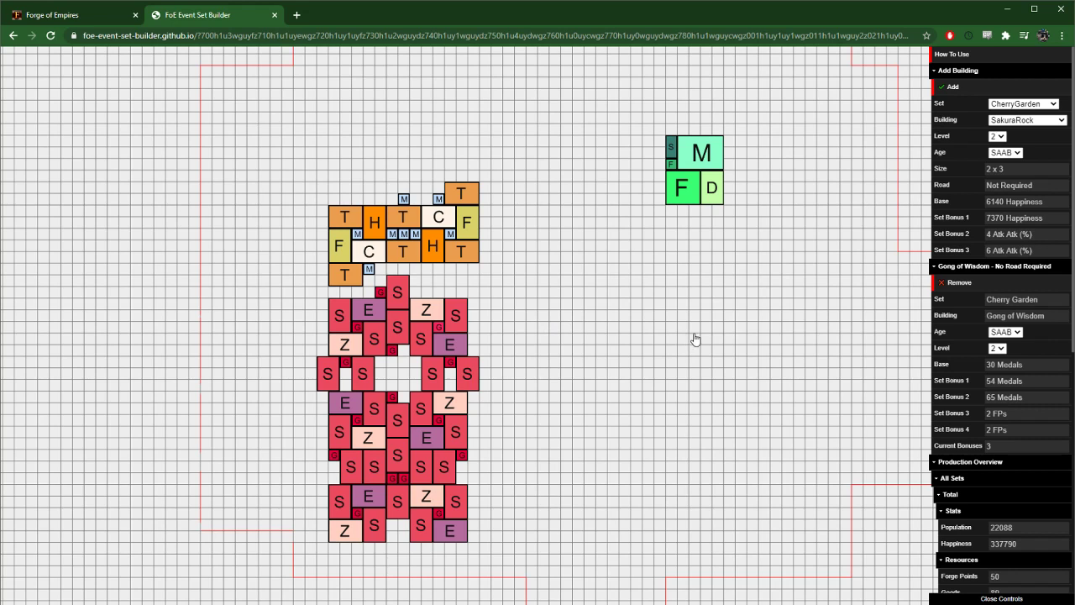
pyautogui.click(978, 268)
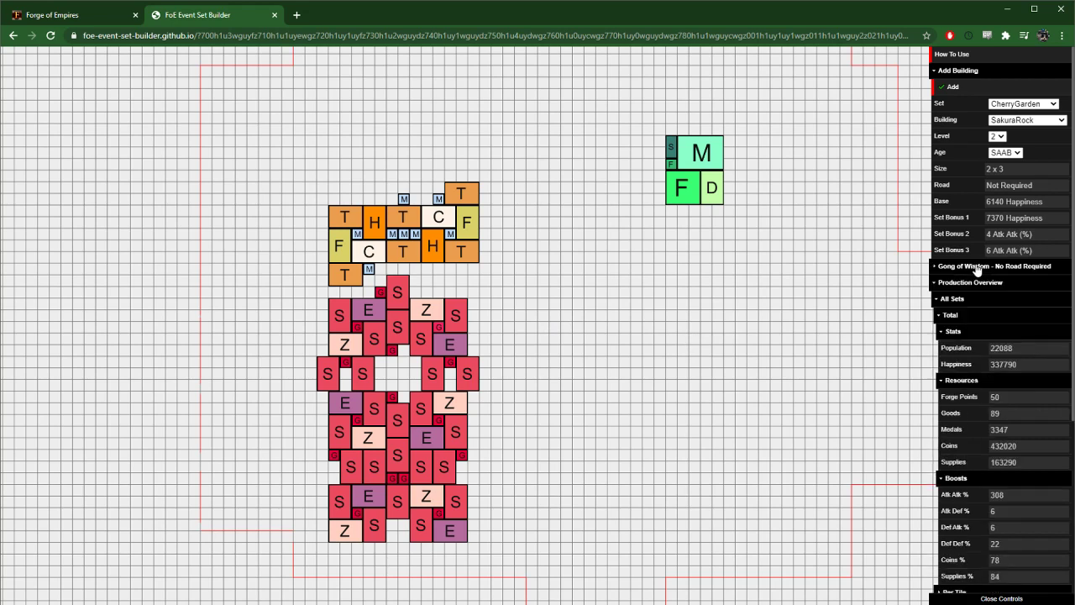
pyautogui.click(975, 284)
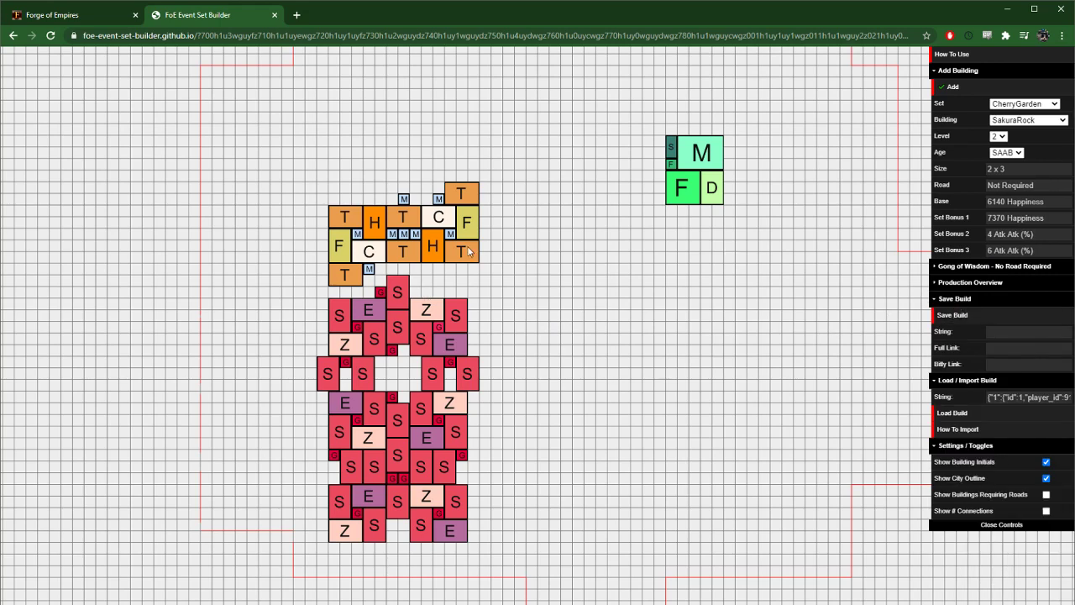
# Save the build to generate its string and share links, and highlight the saved string and the import string
pyautogui.click(975, 317)
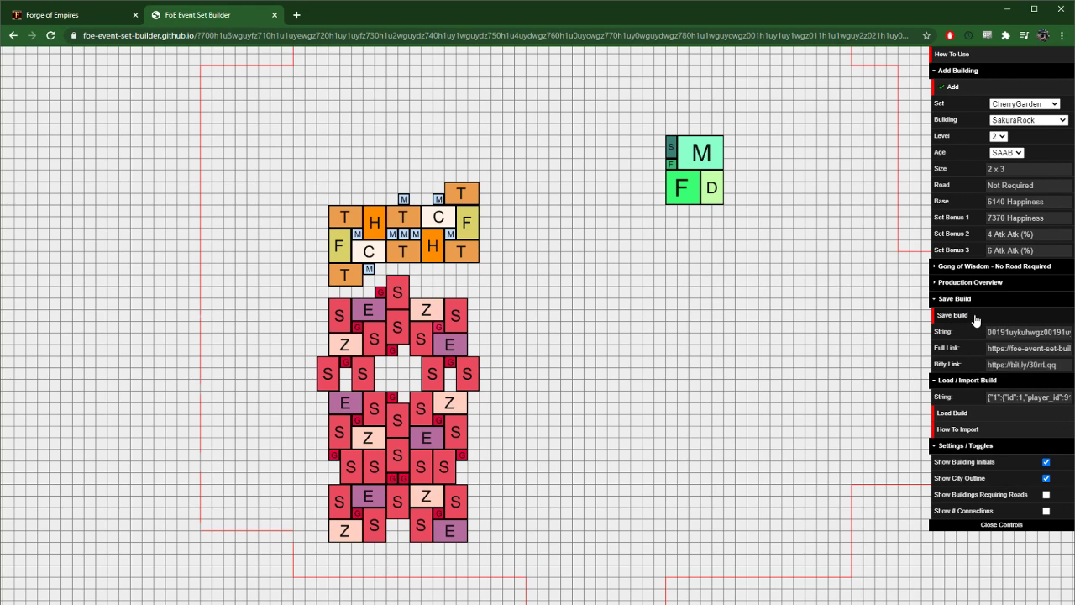
pyautogui.click(1026, 332)
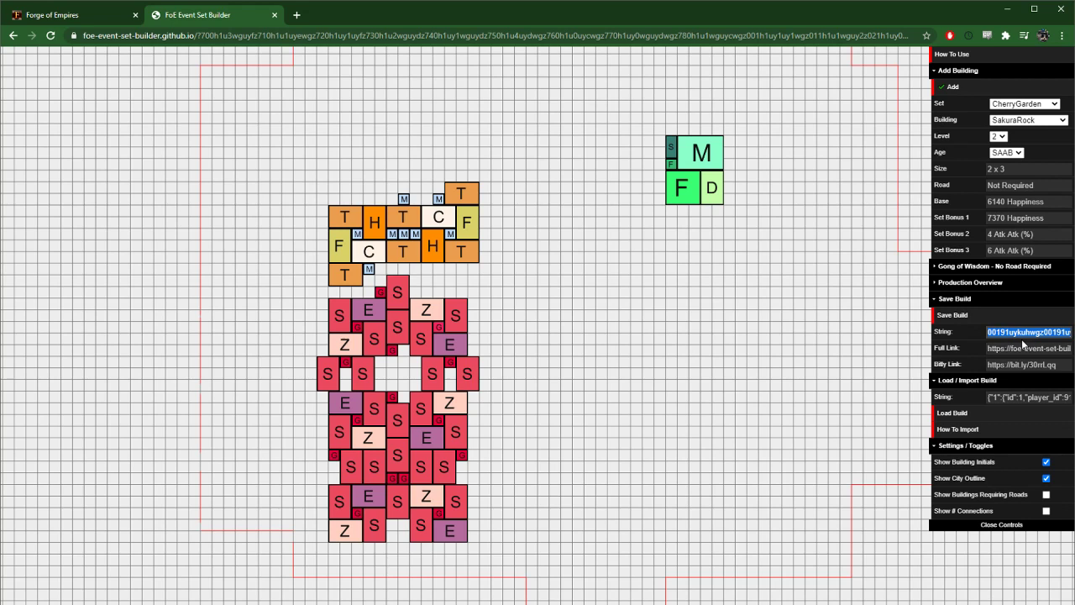
pyautogui.click(1004, 397)
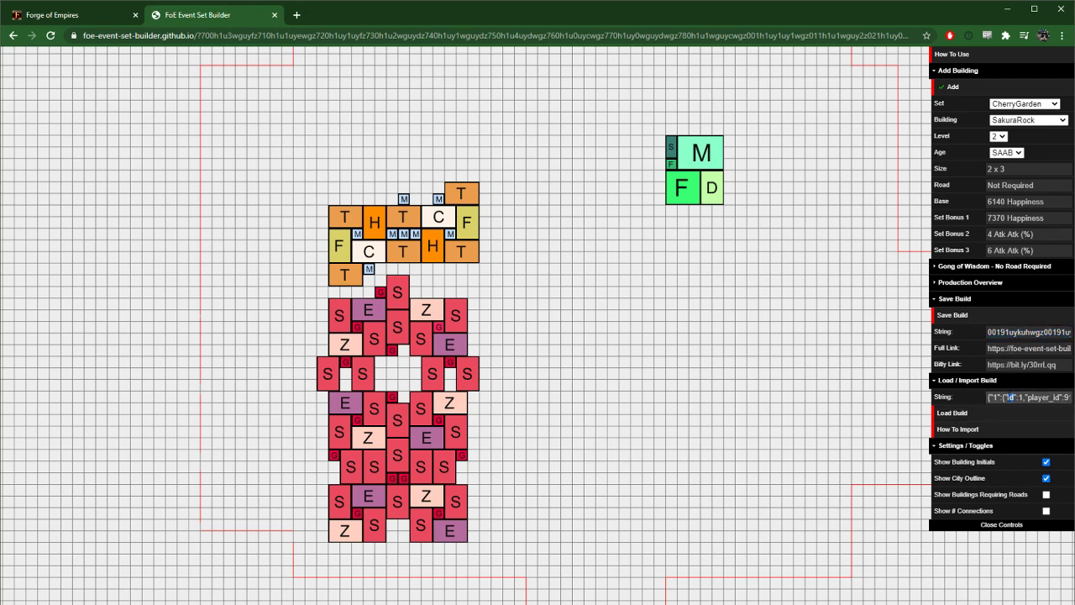
pyautogui.hotkey('ctrl', 'a')
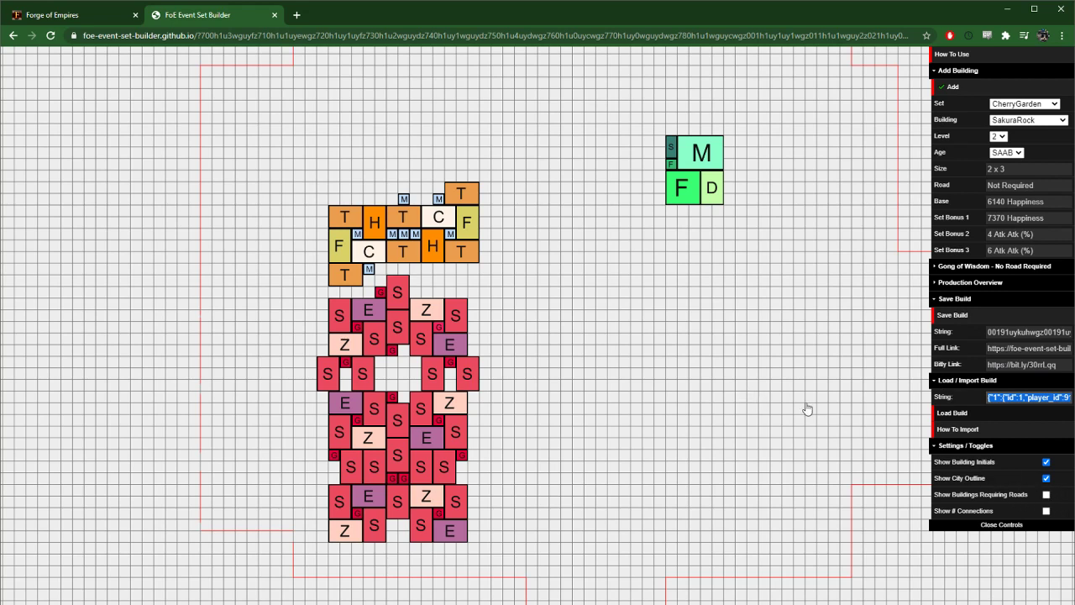
pyautogui.click(843, 334)
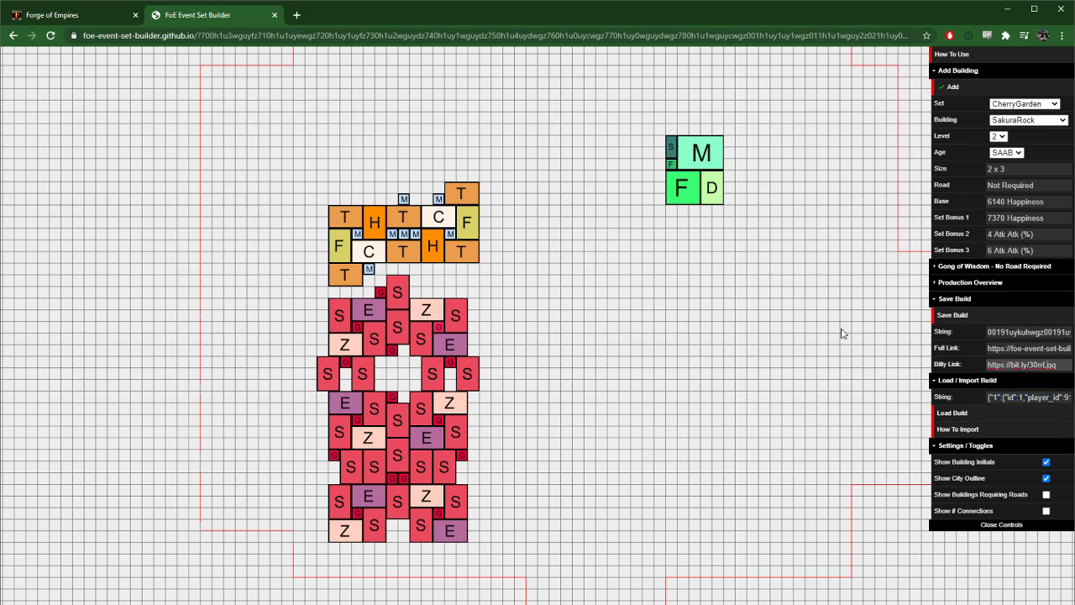
# Hide the building initials on the grid
pyautogui.doubleClick(976, 455)
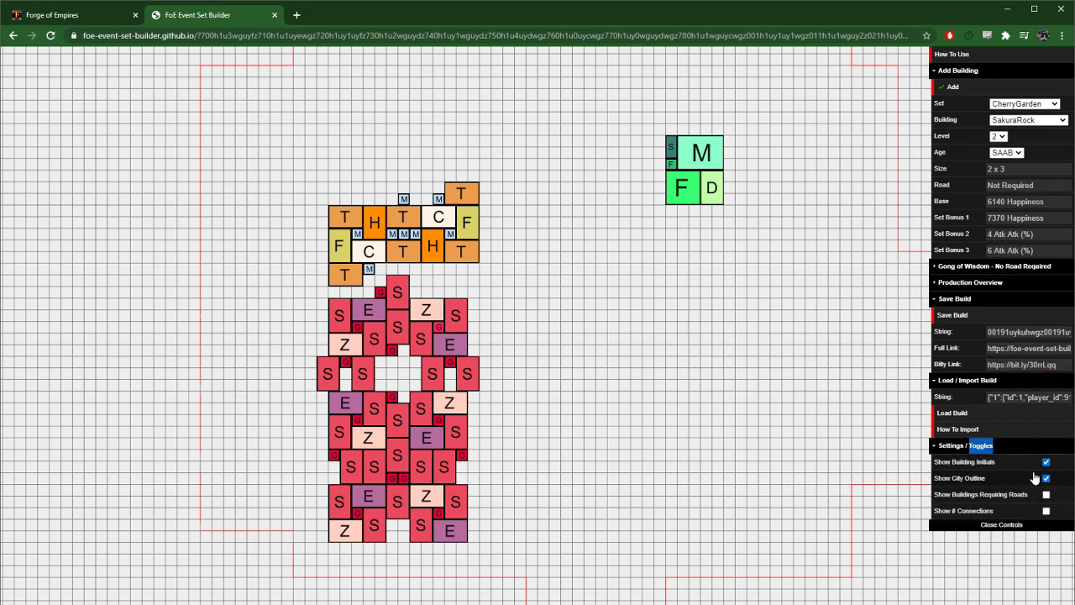
pyautogui.click(1046, 463)
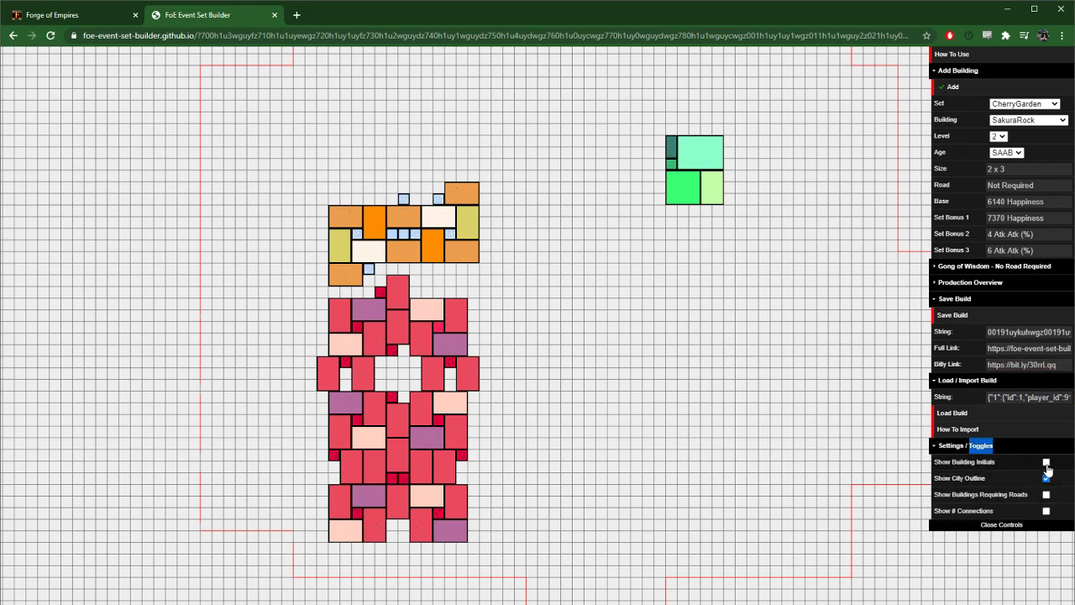
# Toggle the building initials on the grid and leave them shown
pyautogui.click(1046, 463)
pyautogui.click(1047, 463)
pyautogui.click(1046, 464)
pyautogui.click(1047, 464)
pyautogui.click(1047, 463)
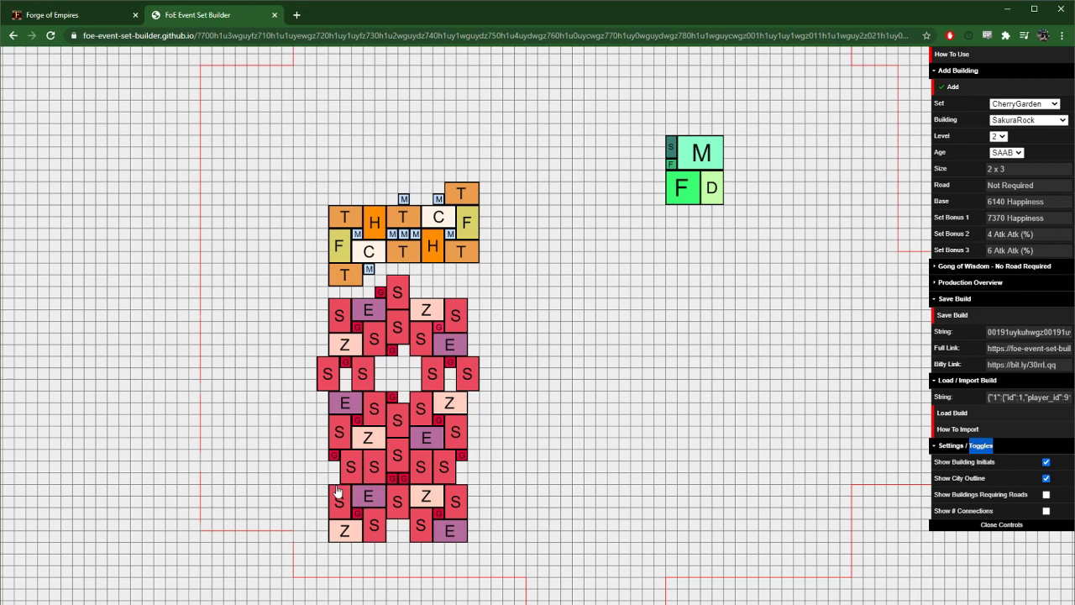
# Toggle the city outline around the build several times and leave it hidden
pyautogui.click(1045, 485)
pyautogui.click(1045, 479)
pyautogui.click(1045, 479)
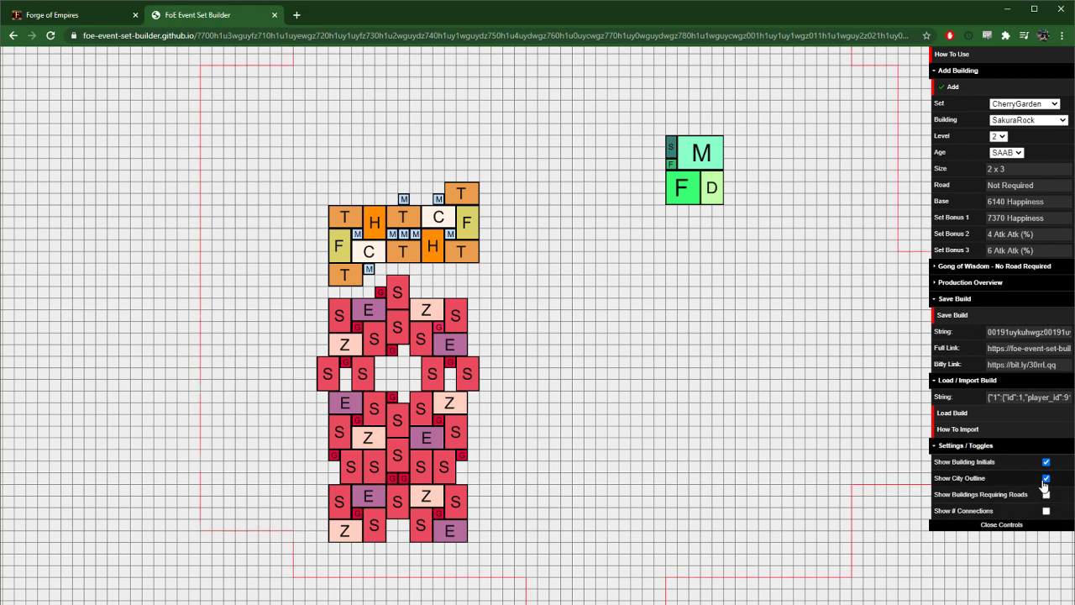
pyautogui.click(1045, 478)
pyautogui.click(1045, 479)
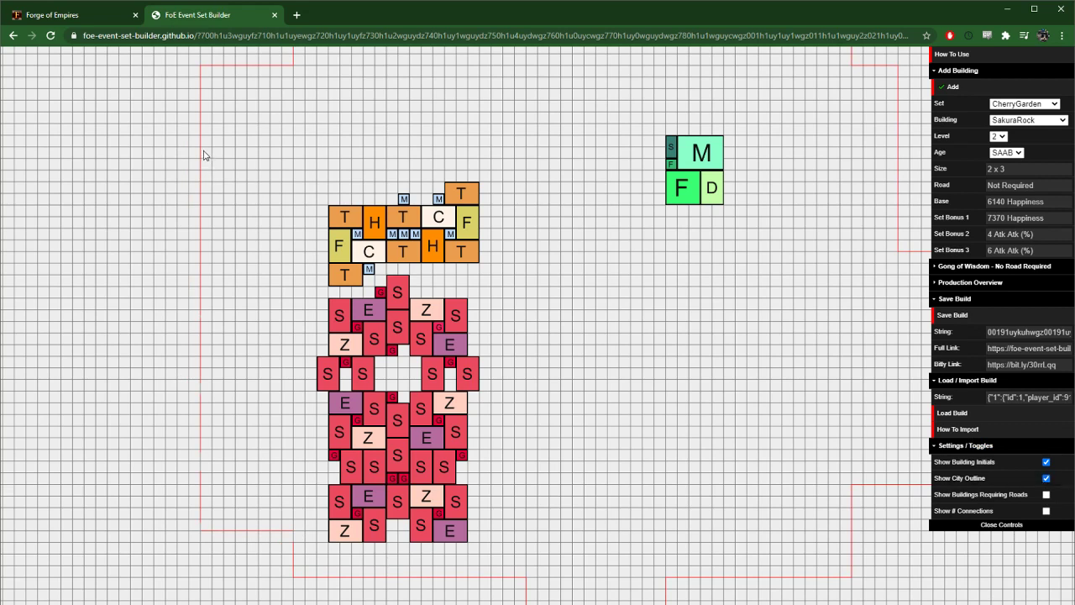
pyautogui.click(1046, 479)
pyautogui.click(1047, 479)
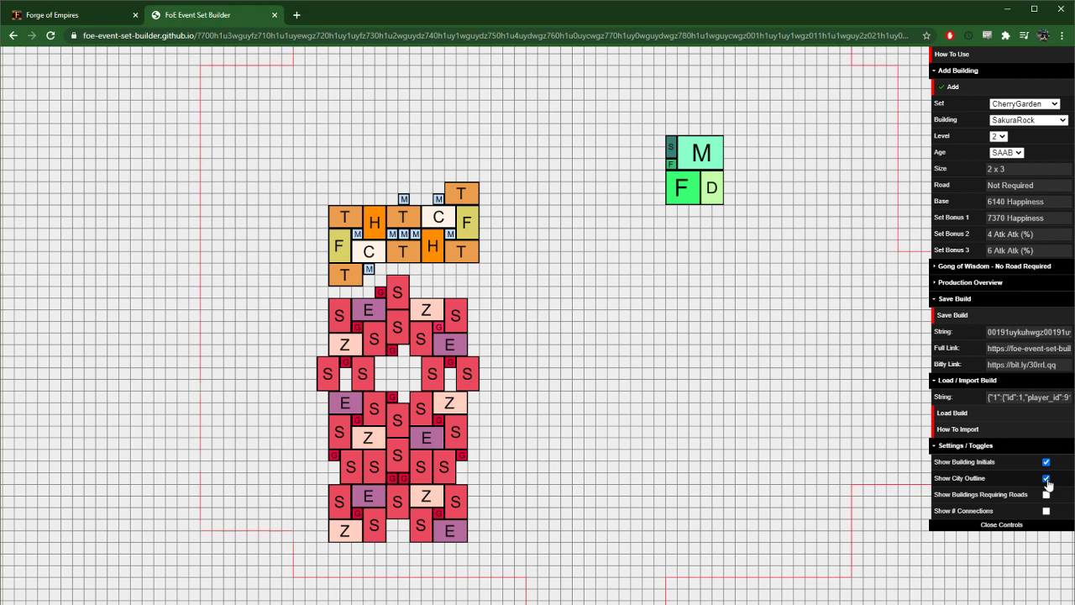
pyautogui.click(1046, 480)
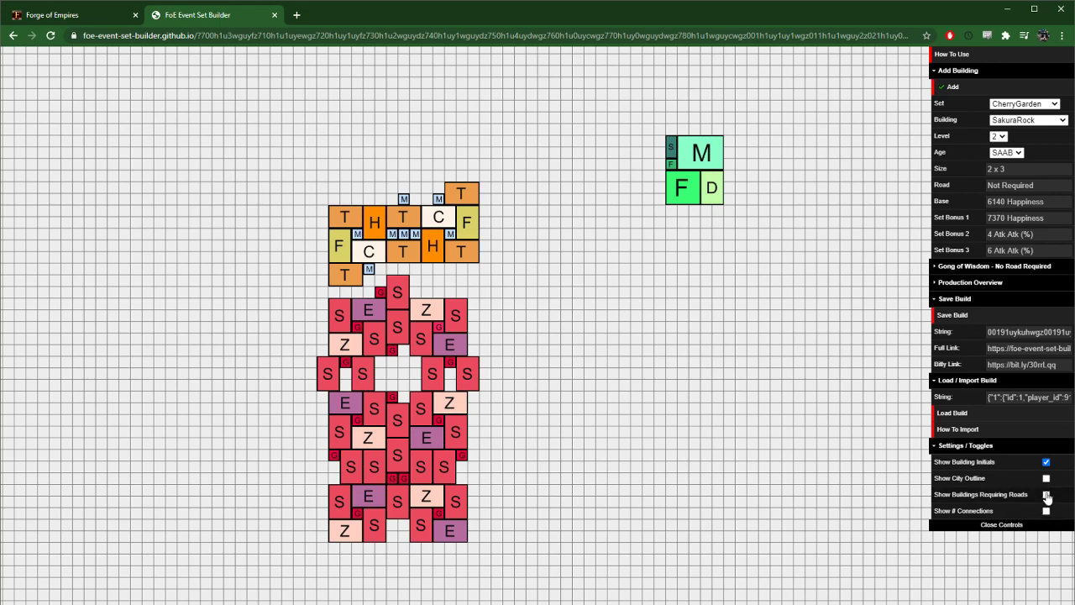
# Highlight the buildings requiring roads and compare the layout with the actual city in the Forge of Empires browser tab
pyautogui.click(1047, 494)
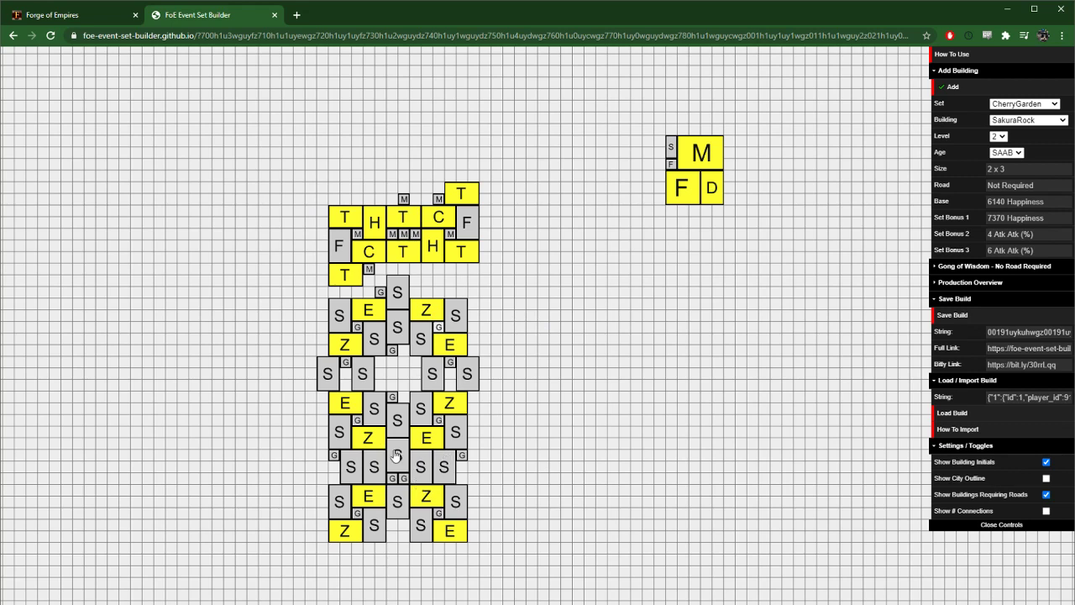
pyautogui.click(50, 20)
pyautogui.moveTo(543, 380); pyautogui.dragTo(432, 267)
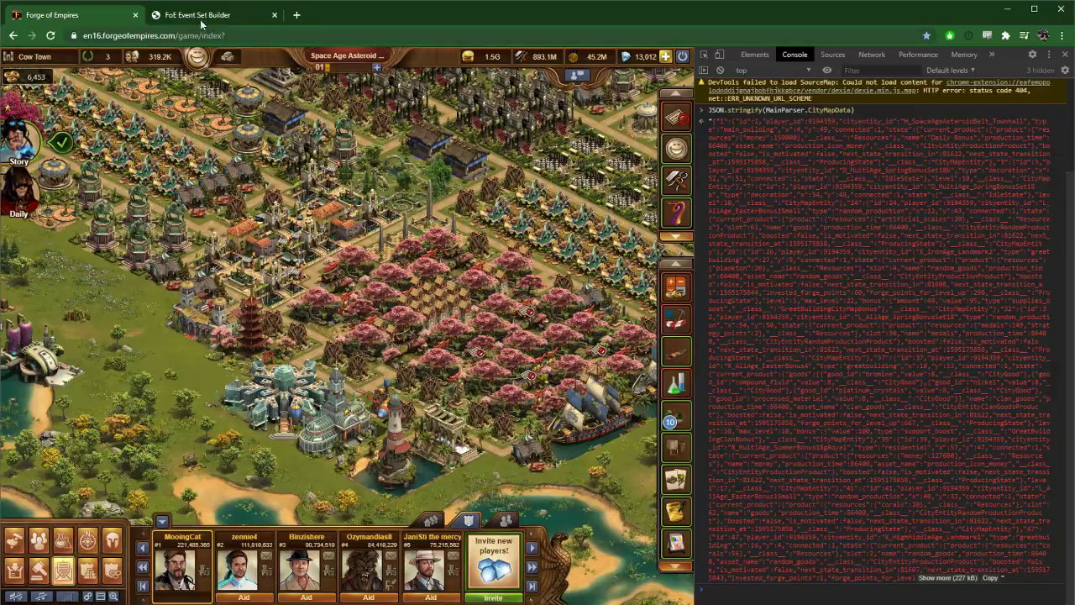
pyautogui.hotkey('ctrl', 'Tab')
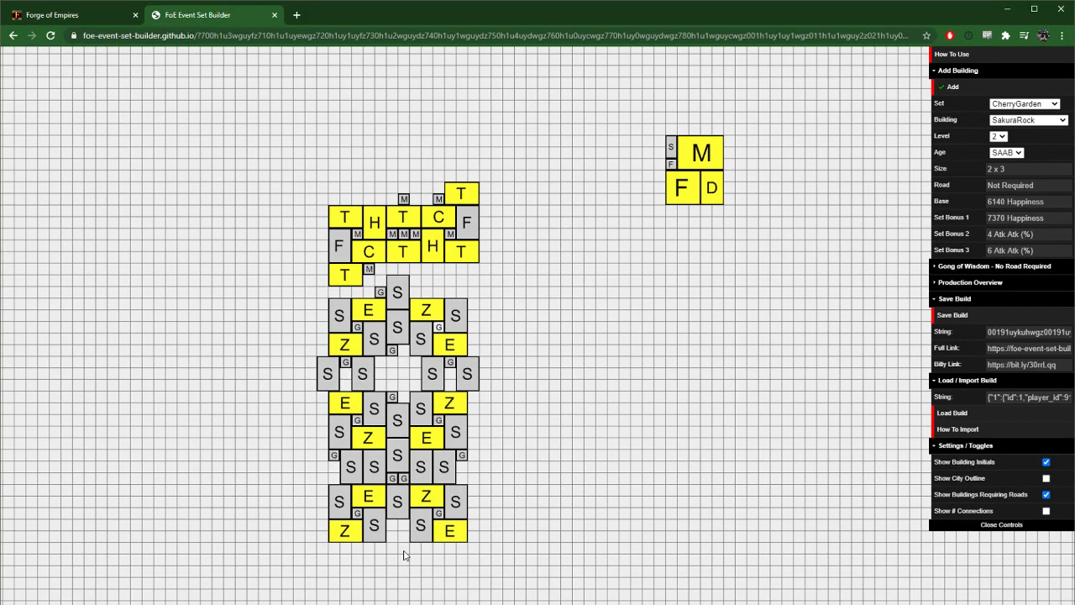
# Replace the road highlighting with number-of-connections colouring and select the Cherry Garden's lower-right Emperor's Entrance
pyautogui.click(1046, 494)
pyautogui.click(1047, 512)
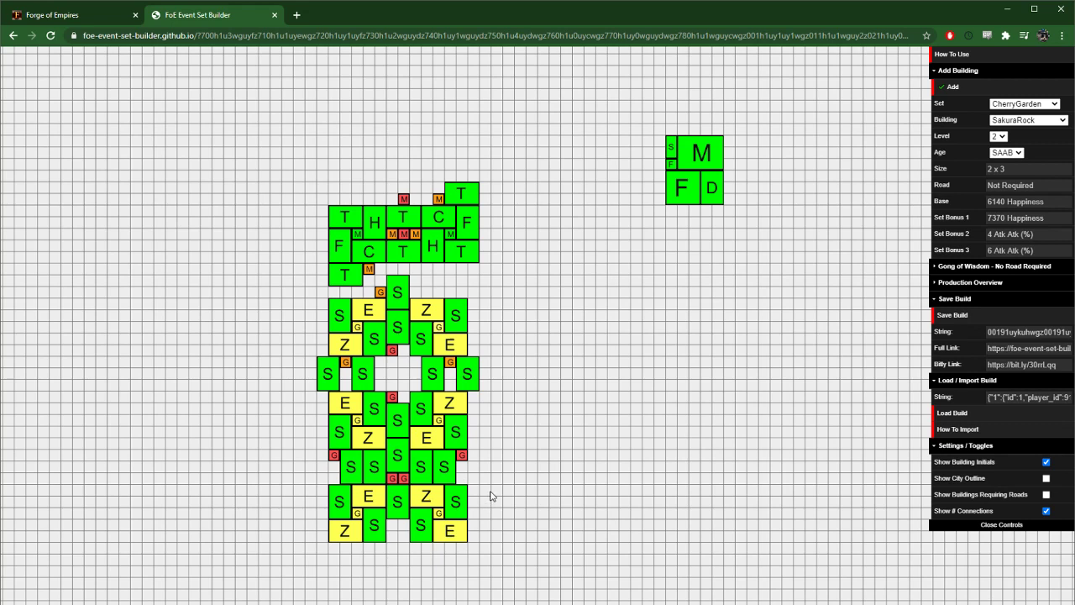
pyautogui.click(453, 529)
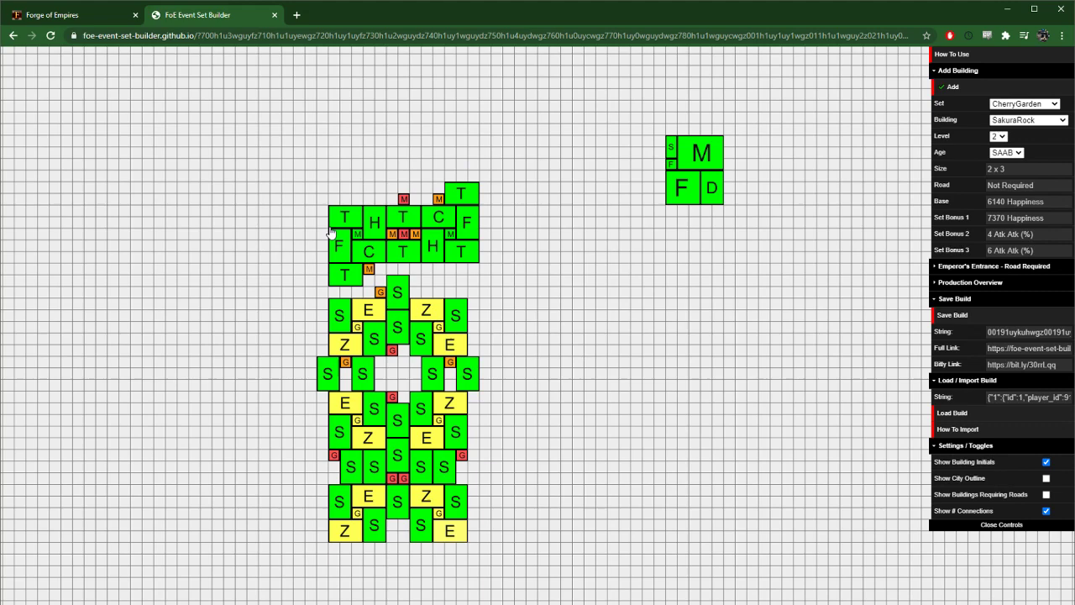
# Skim the how-to-use guide from the controls to the example builds and close it
pyautogui.click(950, 56)
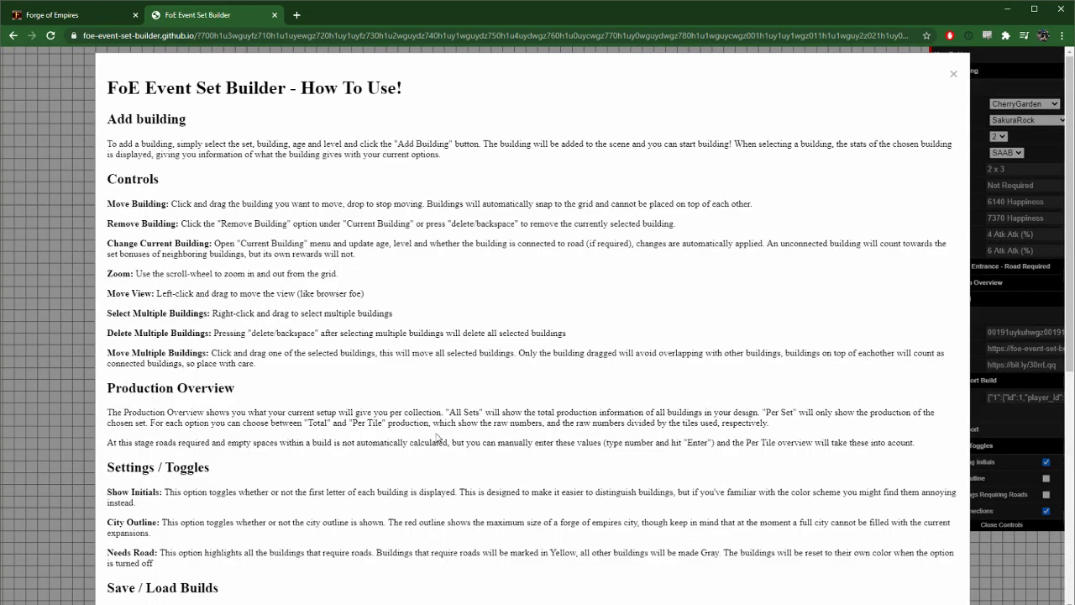
pyautogui.scroll(-5, 409, 436)
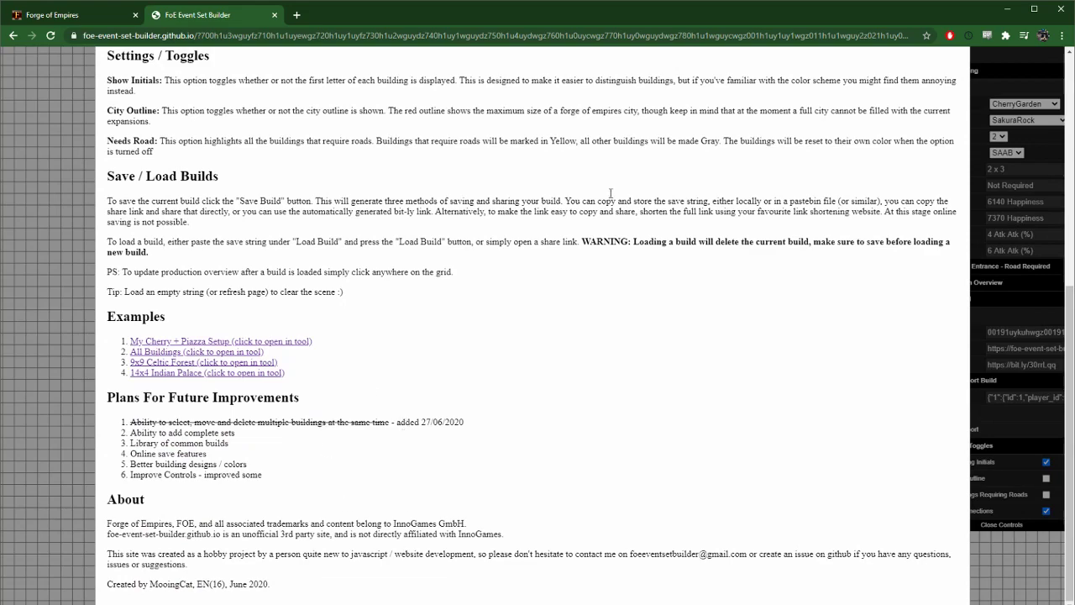
pyautogui.scroll(5, 613, 426)
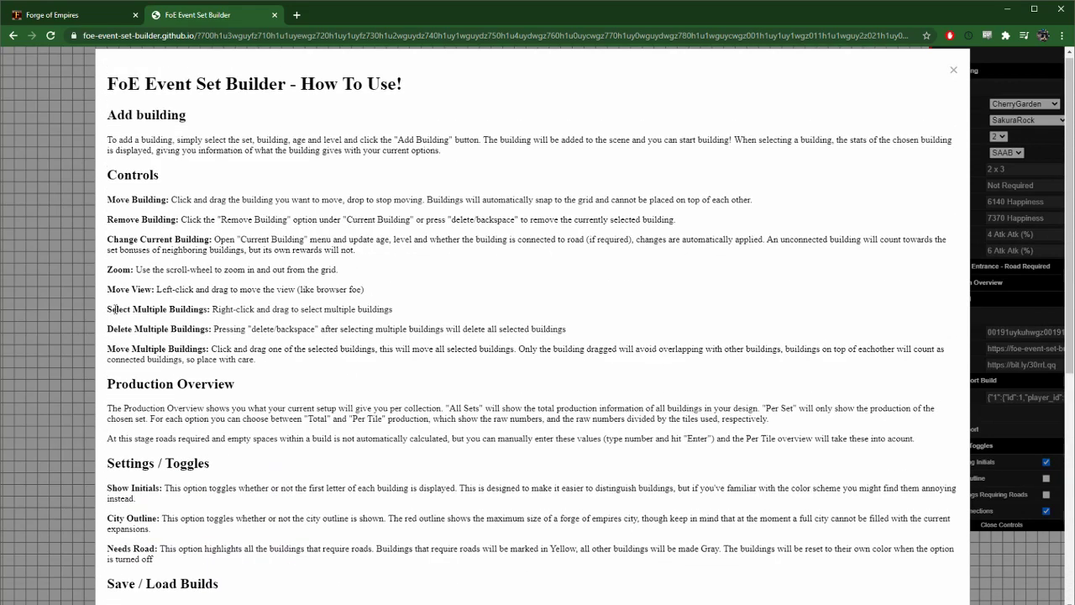
pyautogui.click(32, 245)
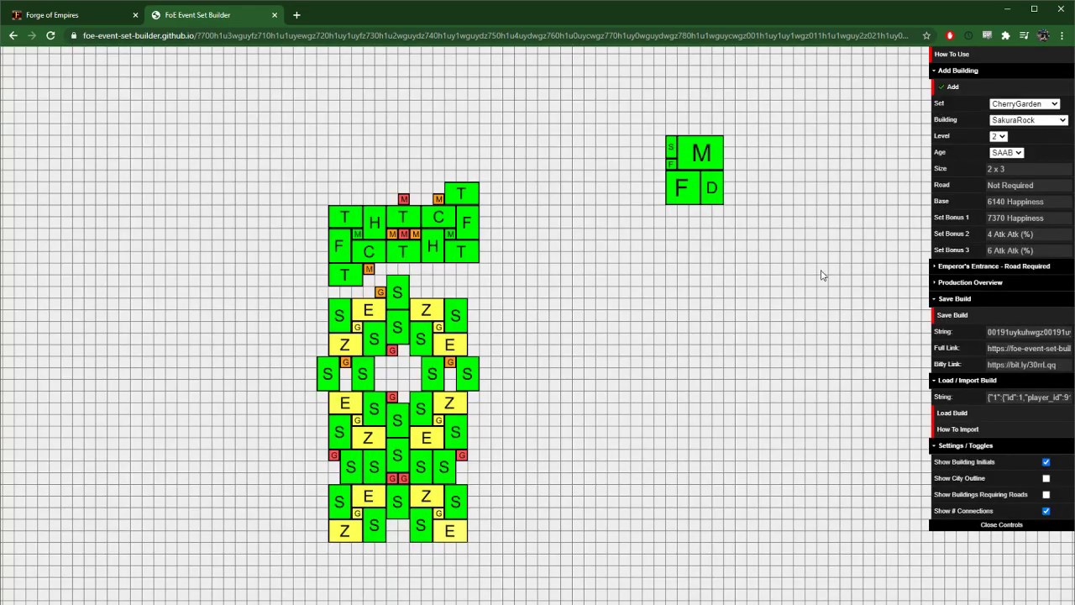
# Turn off the connections colouring and open the 9x9 Celtic Forest example from the how-to-use guide
pyautogui.click(1046, 511)
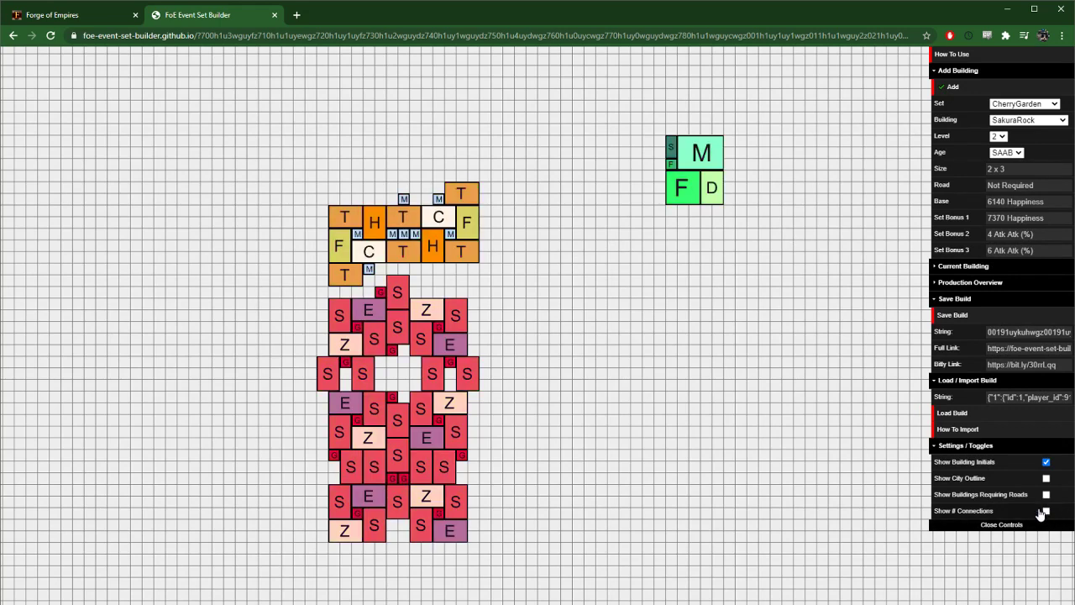
pyautogui.click(971, 55)
pyautogui.scroll(-4, 579, 490)
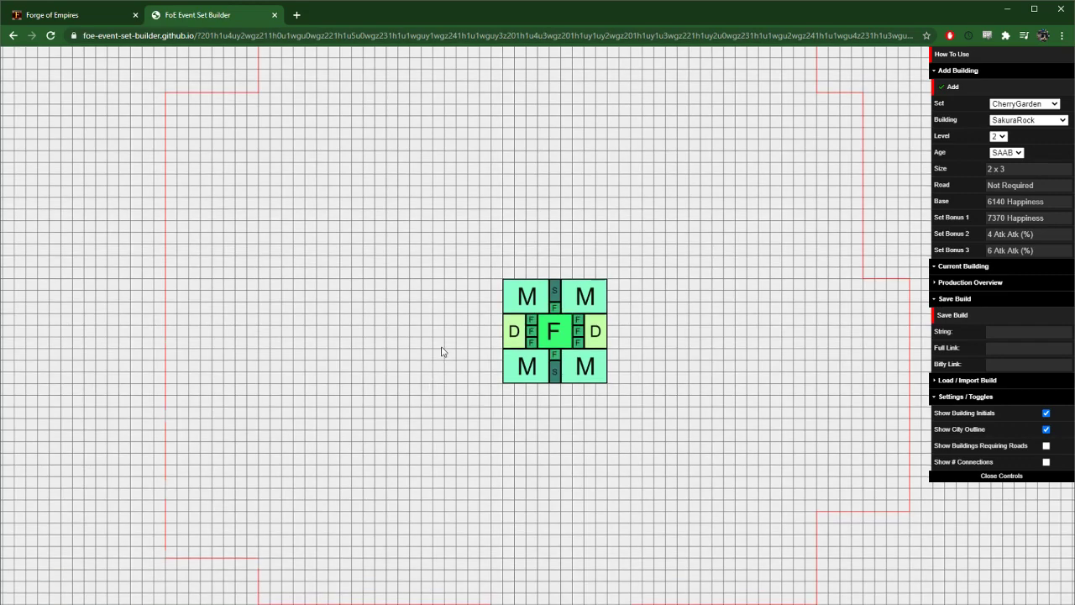
# Colour the Celtic Forest build by number of connections, and switch instead to highlighting the buildings requiring roads
pyautogui.moveTo(434, 239); pyautogui.dragTo(464, 210)
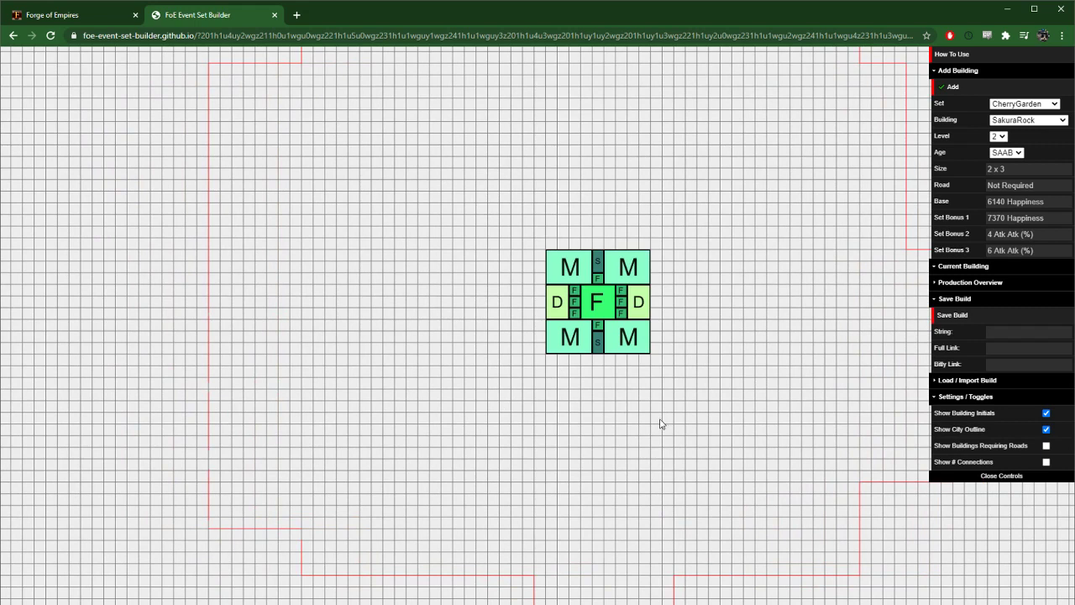
pyautogui.click(1046, 461)
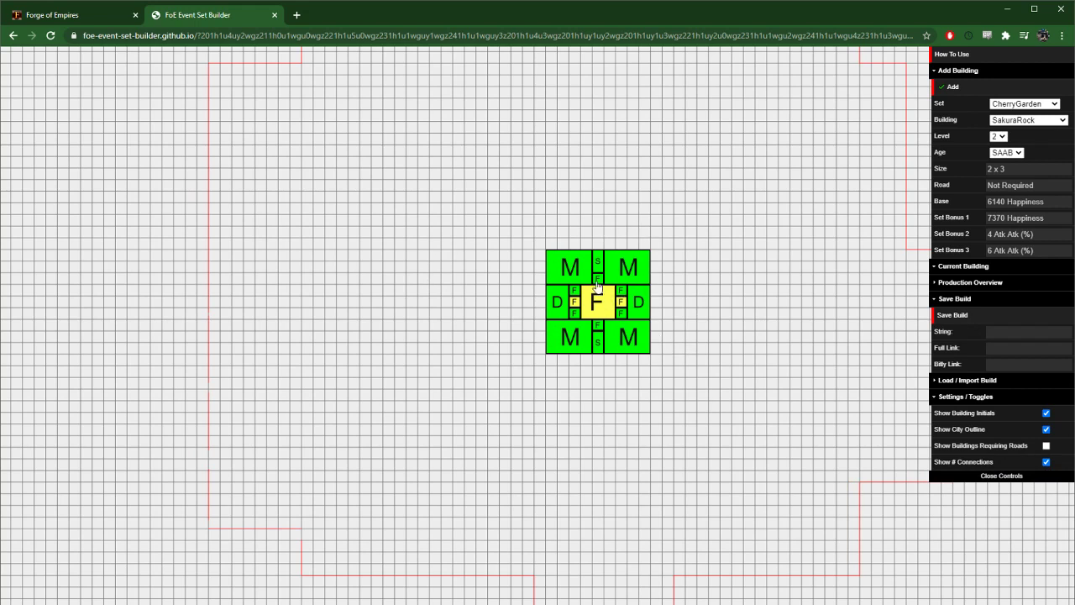
pyautogui.click(1046, 462)
pyautogui.click(1046, 445)
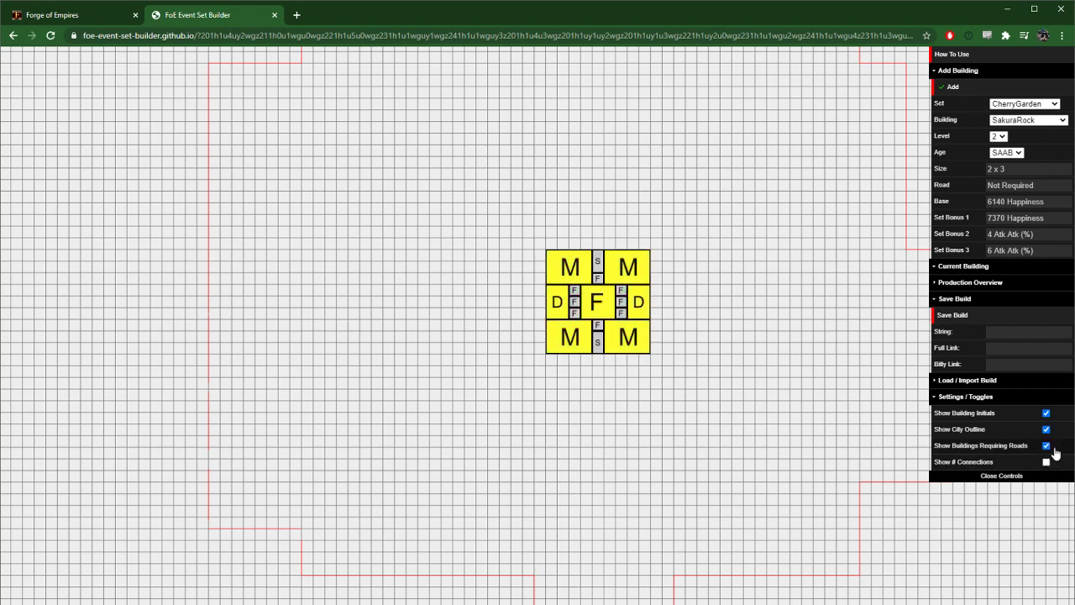
# Switch the central Faery Rings building to connected and back to disconnected
pyautogui.click(588, 302)
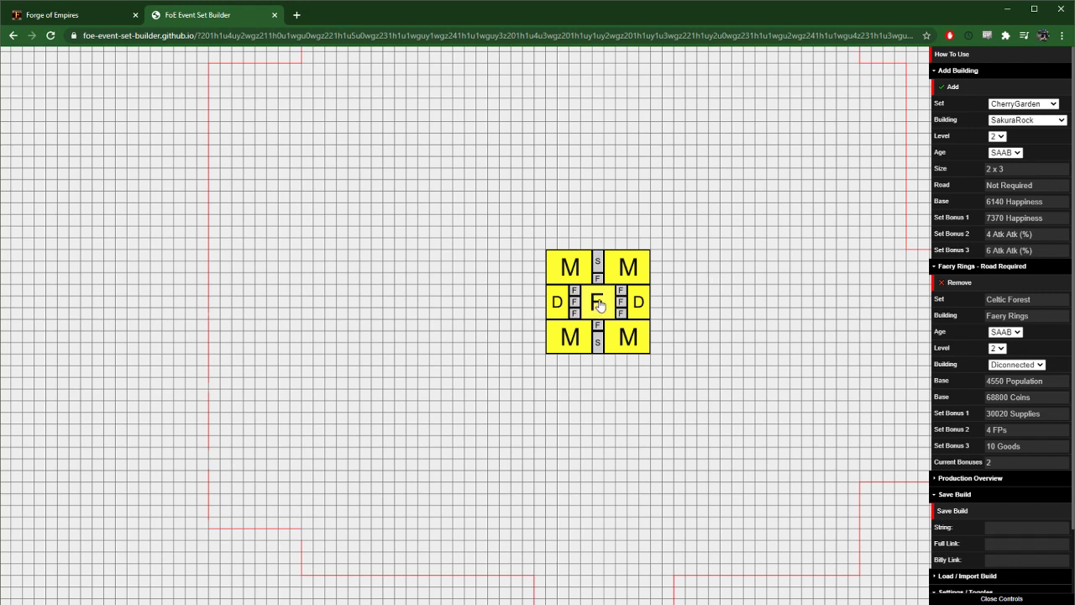
pyautogui.click(1017, 366)
pyautogui.click(1011, 385)
pyautogui.click(691, 304)
pyautogui.click(643, 318)
pyautogui.click(1018, 364)
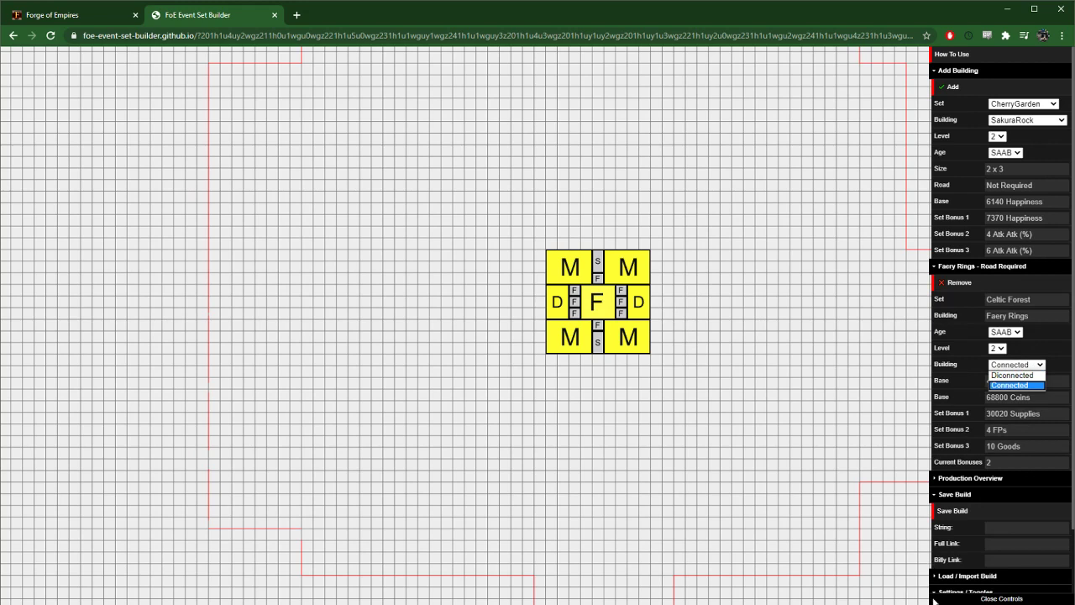
pyautogui.click(1024, 377)
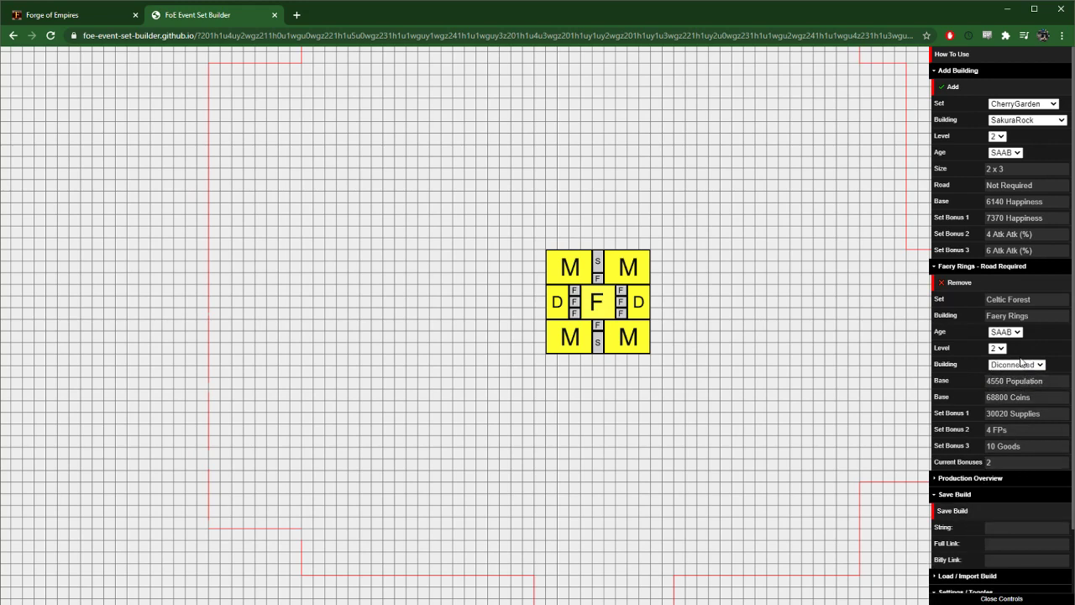
pyautogui.click(891, 301)
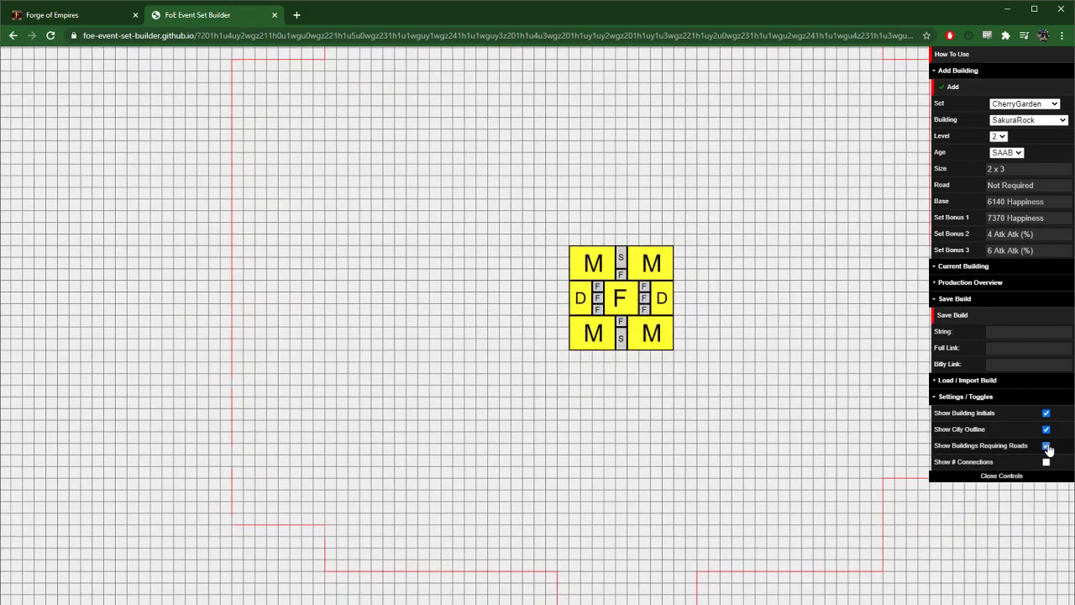
# Alternate the connections and road highlighting, turn both off, and toggle the building initials off and on
pyautogui.click(1046, 446)
pyautogui.click(1046, 462)
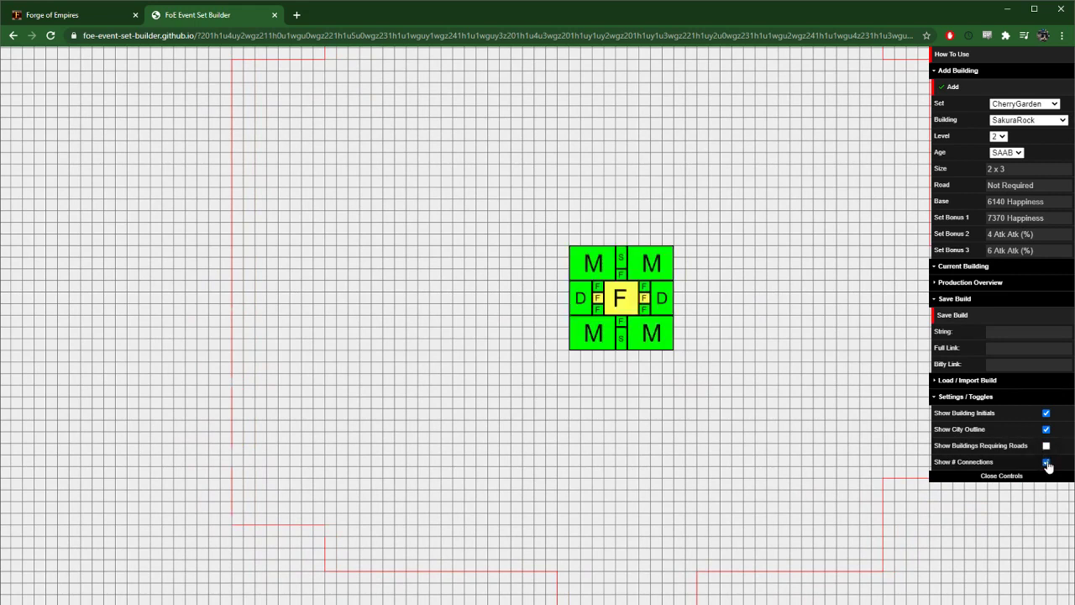
pyautogui.click(1046, 462)
pyautogui.click(1046, 445)
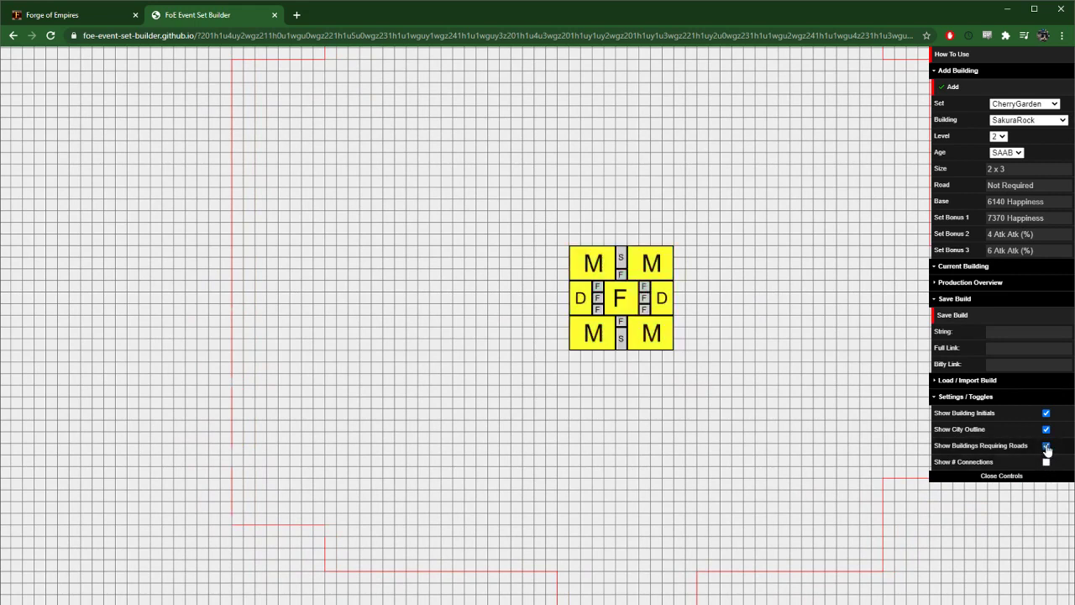
pyautogui.click(1046, 445)
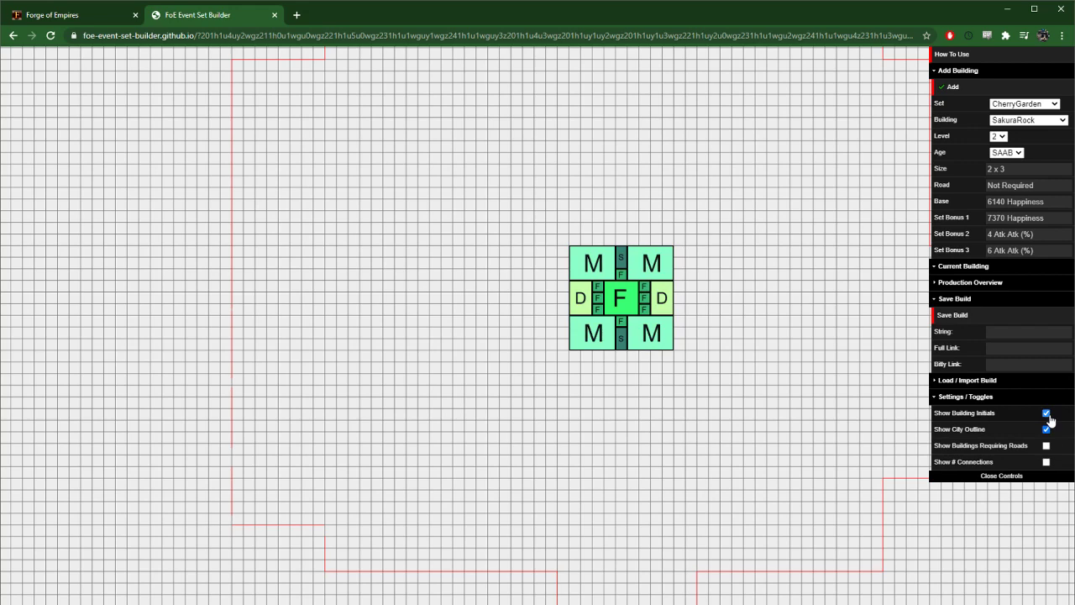
pyautogui.click(1048, 414)
pyautogui.click(1047, 414)
pyautogui.moveTo(541, 212); pyautogui.dragTo(561, 189)
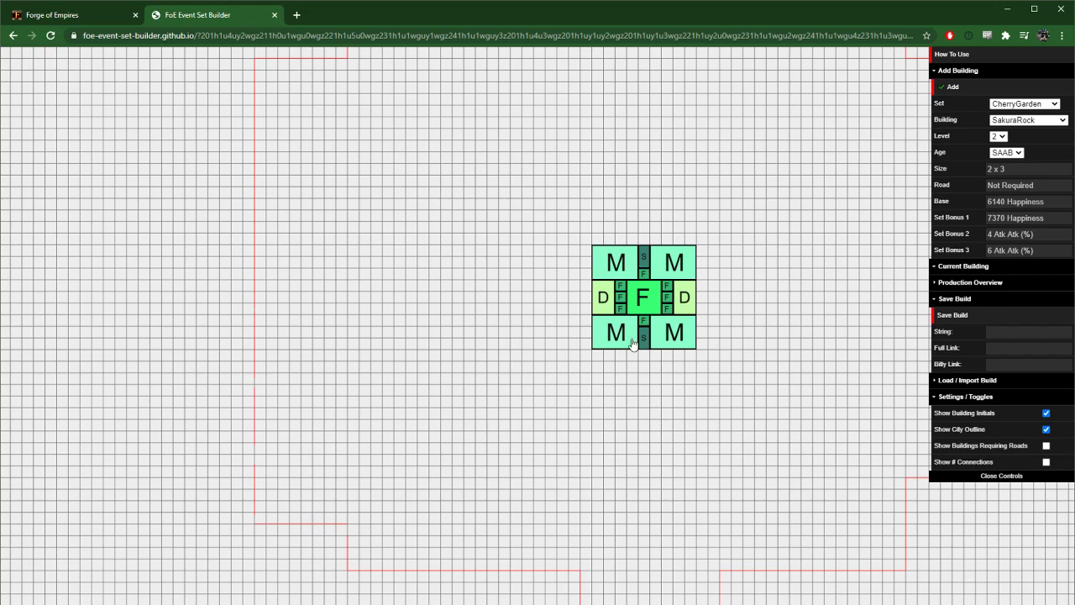
pyautogui.moveTo(774, 357); pyautogui.dragTo(704, 338)
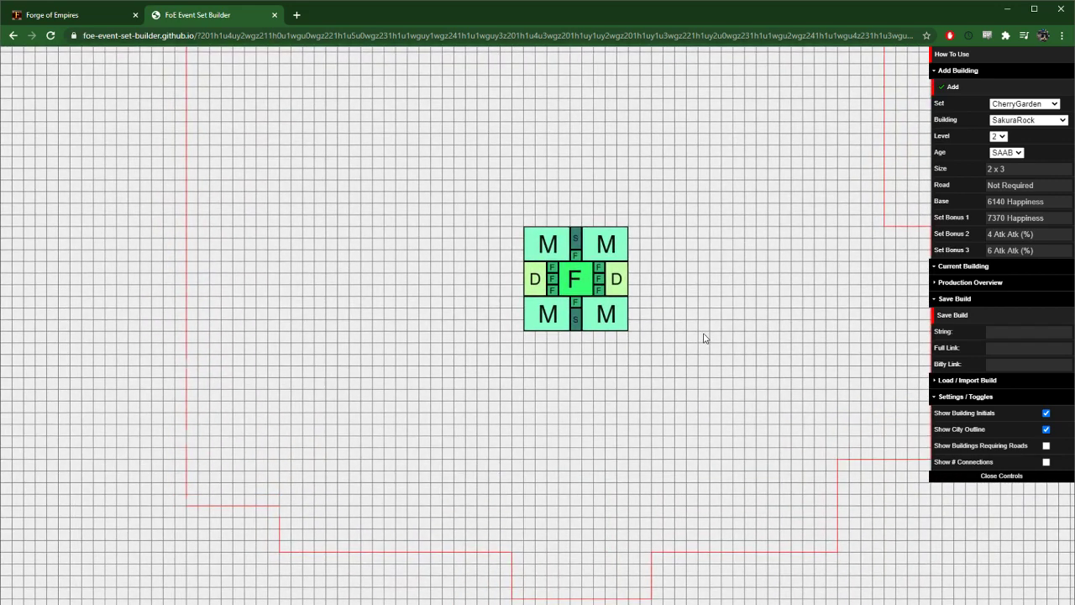
pyautogui.moveTo(504, 377); pyautogui.dragTo(481, 322)
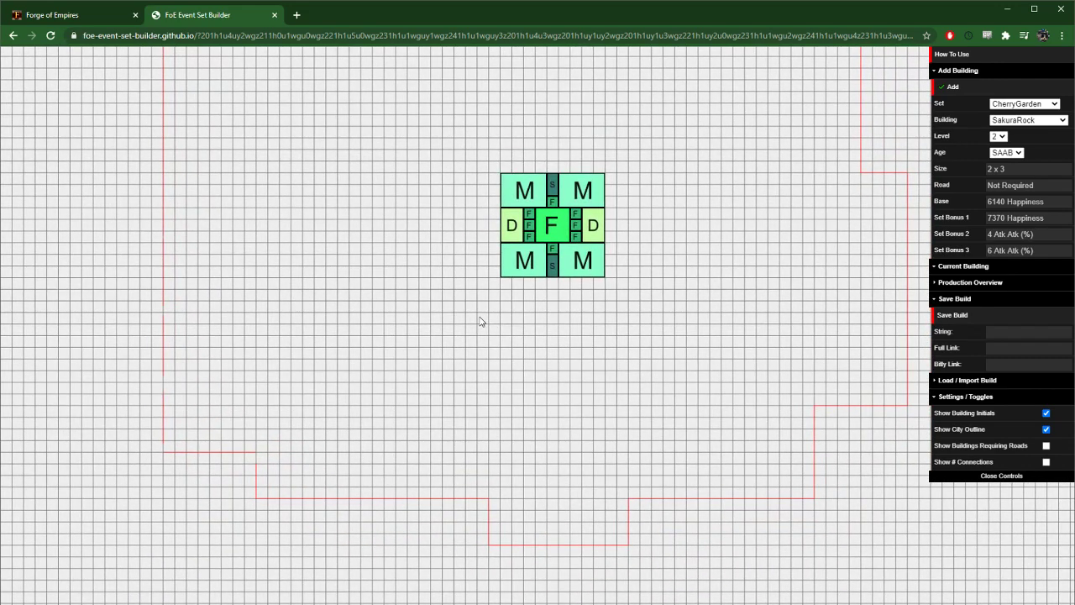
pyautogui.moveTo(380, 236); pyautogui.dragTo(323, 347)
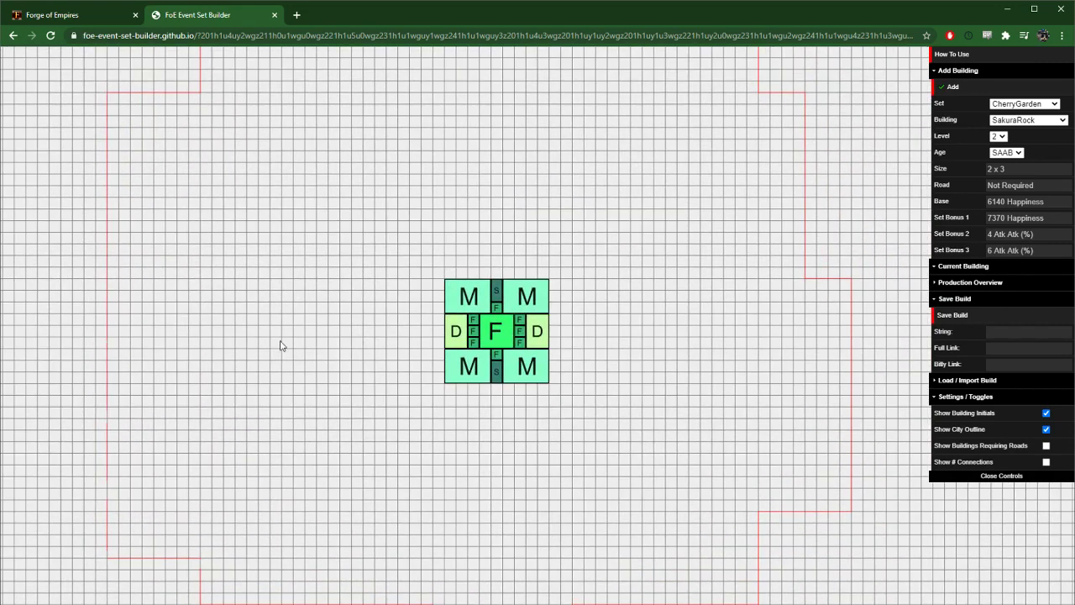
pyautogui.moveTo(282, 340); pyautogui.dragTo(404, 278)
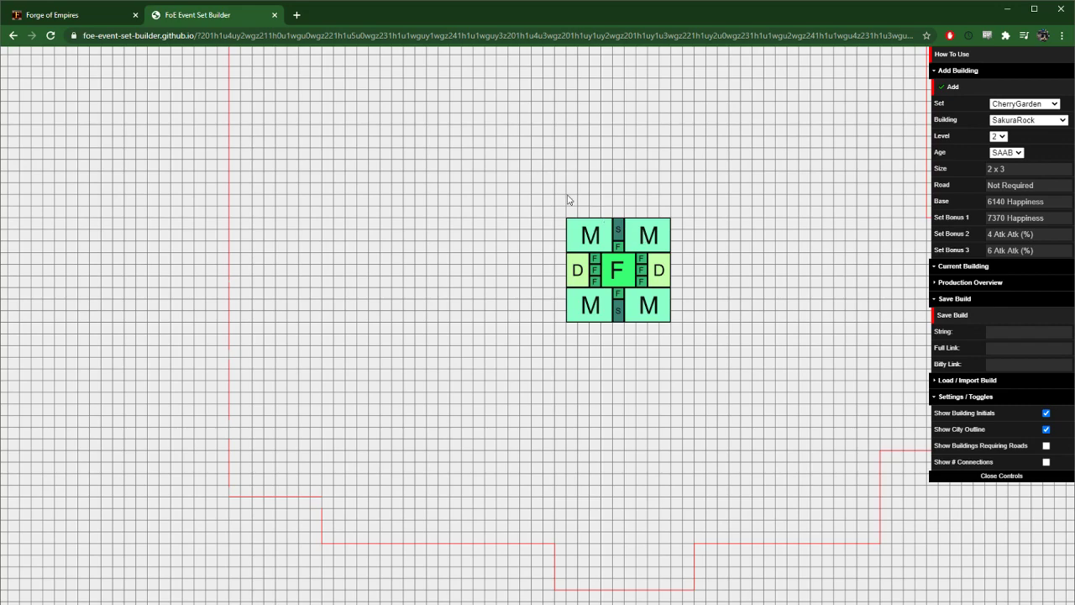
# Select all the Celtic Forest buildings together and delete them from the grid
pyautogui.moveTo(559, 159); pyautogui.dragTo(664, 379)
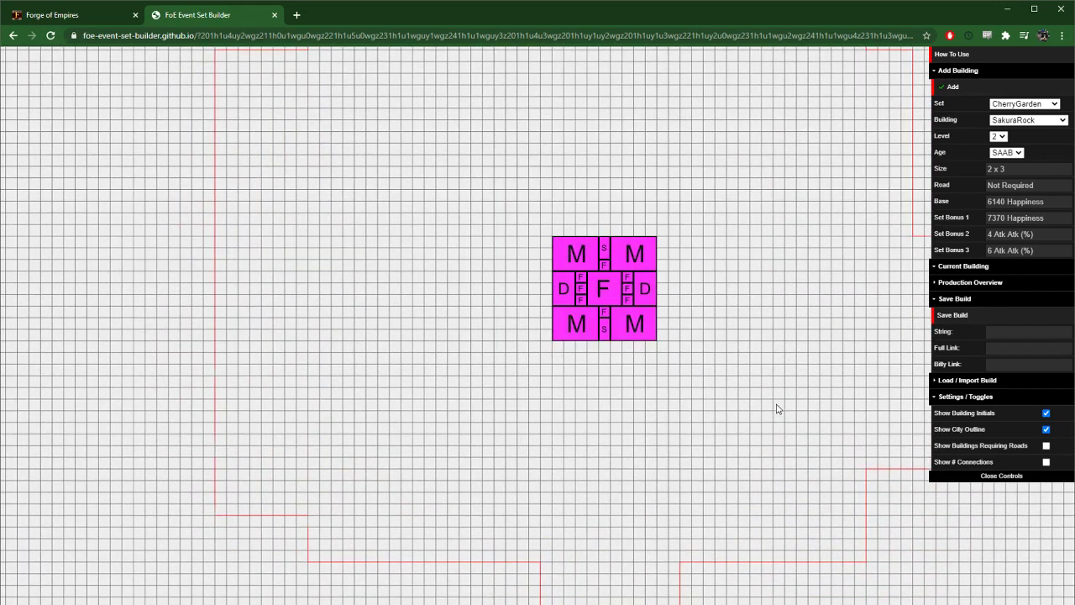
pyautogui.press('Delete')
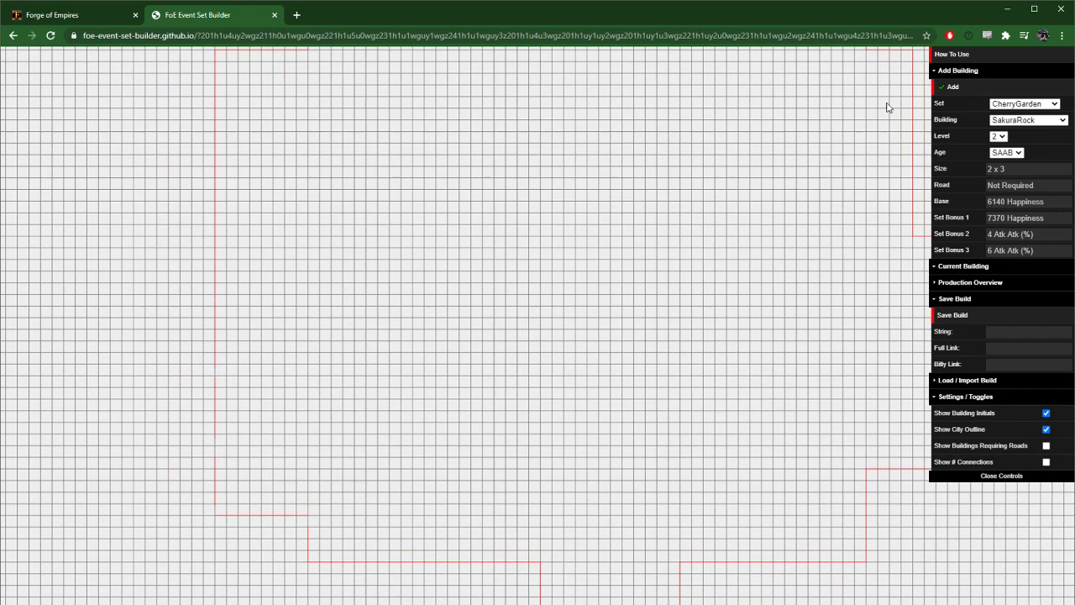
# Choose the Halmbock from the WinterVillage set at level 1, age SAAB, and add several copies to the grid
pyautogui.click(1023, 104)
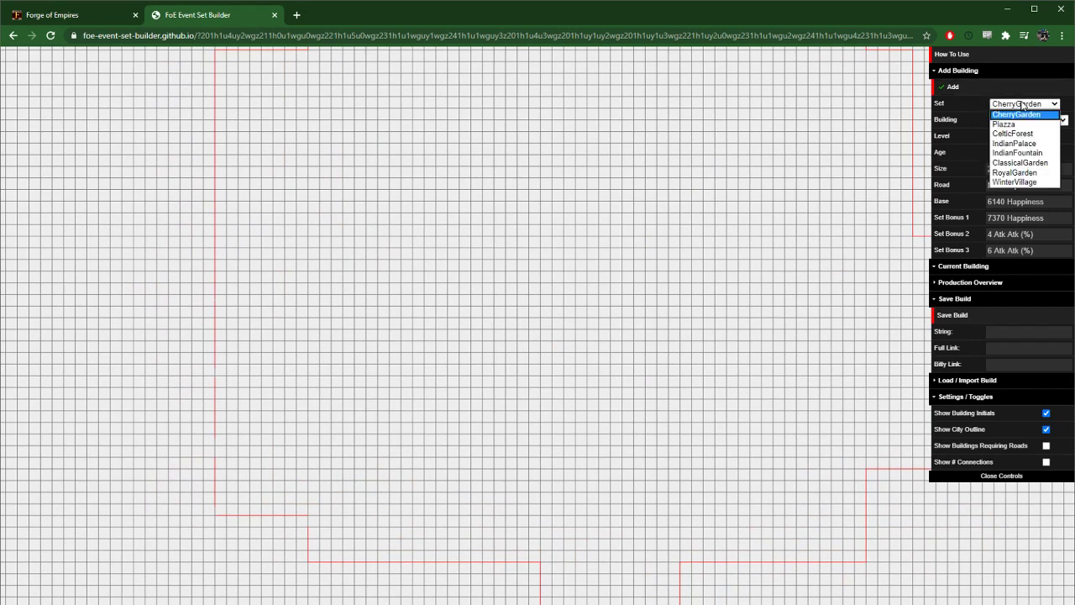
pyautogui.click(1026, 184)
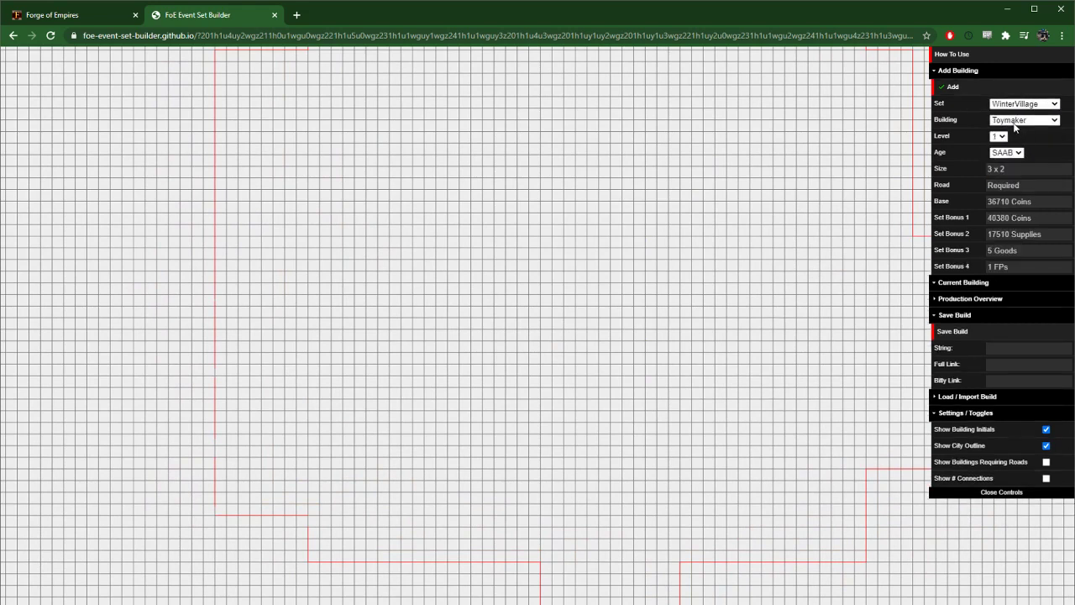
pyautogui.click(1024, 120)
pyautogui.click(1015, 189)
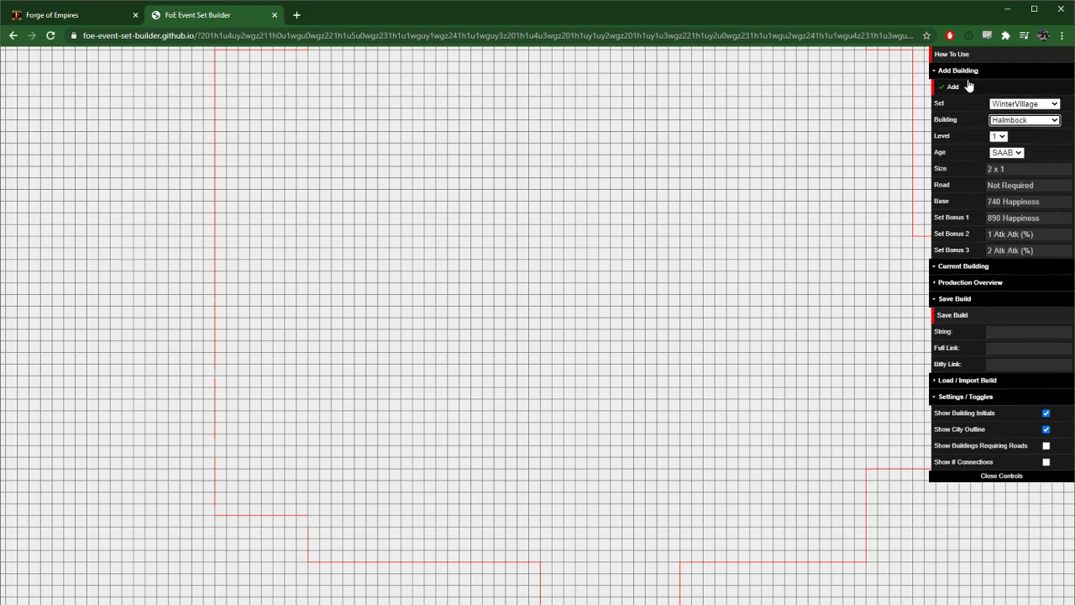
pyautogui.click(962, 88)
pyautogui.click(962, 88)
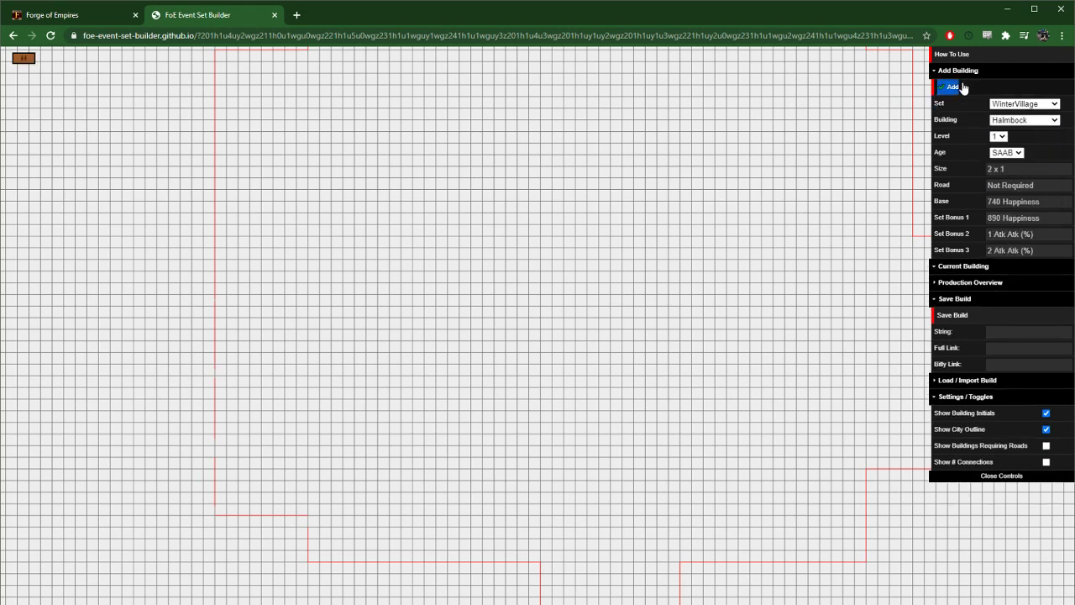
# Arrange five Halmbocks in an X pattern in the city area, one in the centre and four at its corners
pyautogui.moveTo(27, 61); pyautogui.dragTo(519, 234)
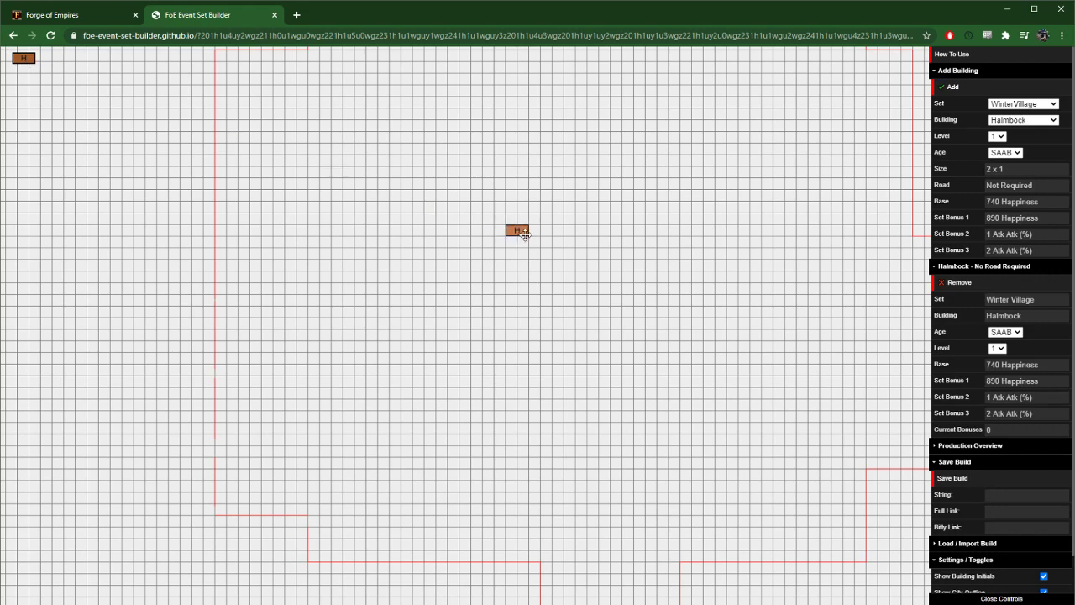
pyautogui.moveTo(23, 59); pyautogui.dragTo(540, 242)
pyautogui.moveTo(25, 59); pyautogui.dragTo(564, 233)
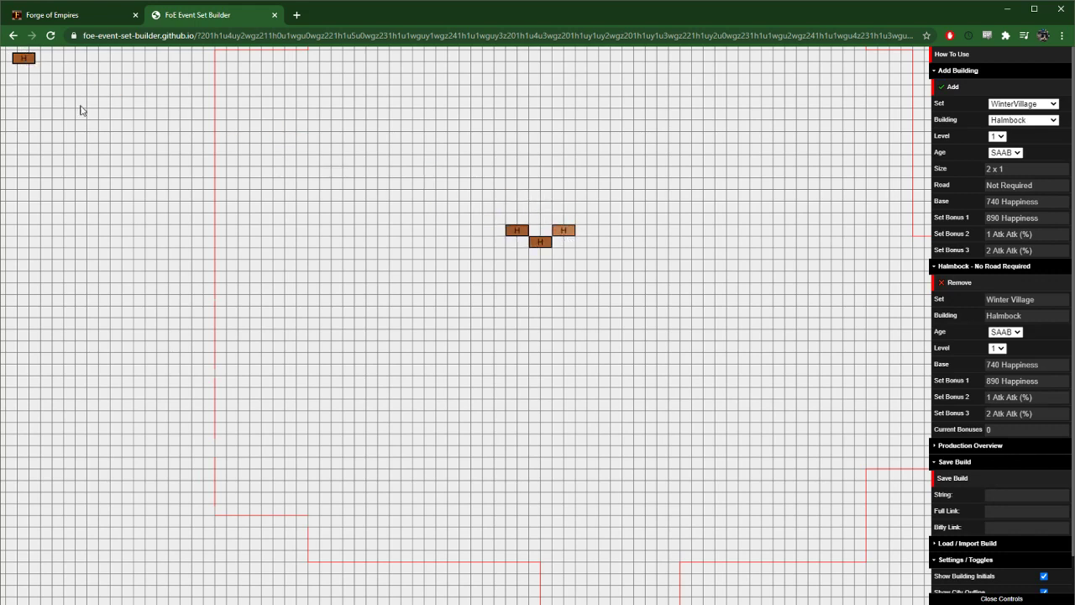
pyautogui.moveTo(26, 61); pyautogui.dragTo(565, 256)
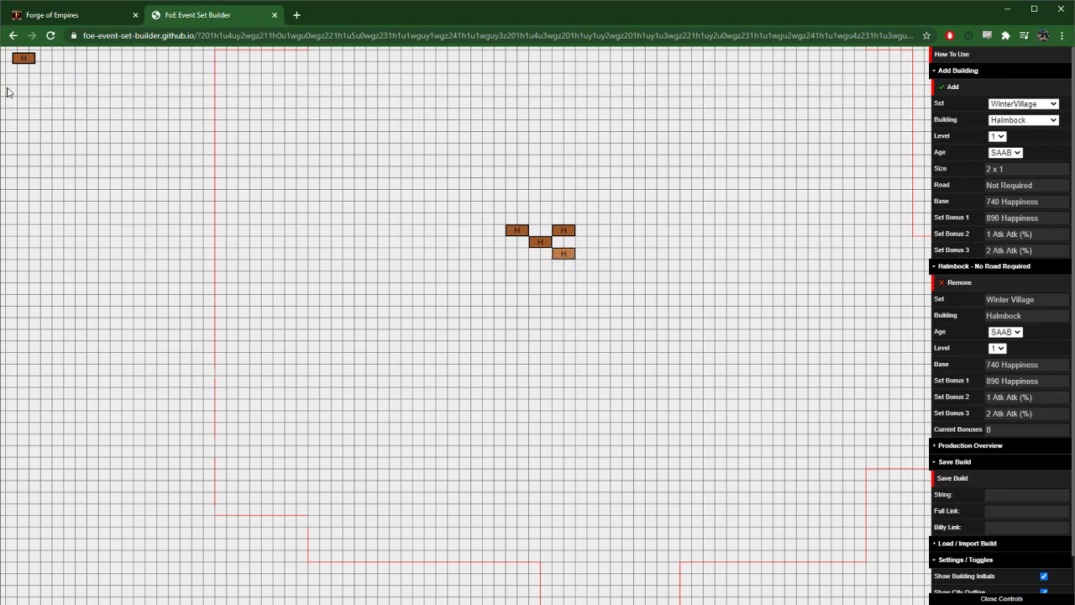
pyautogui.moveTo(24, 59); pyautogui.dragTo(517, 258)
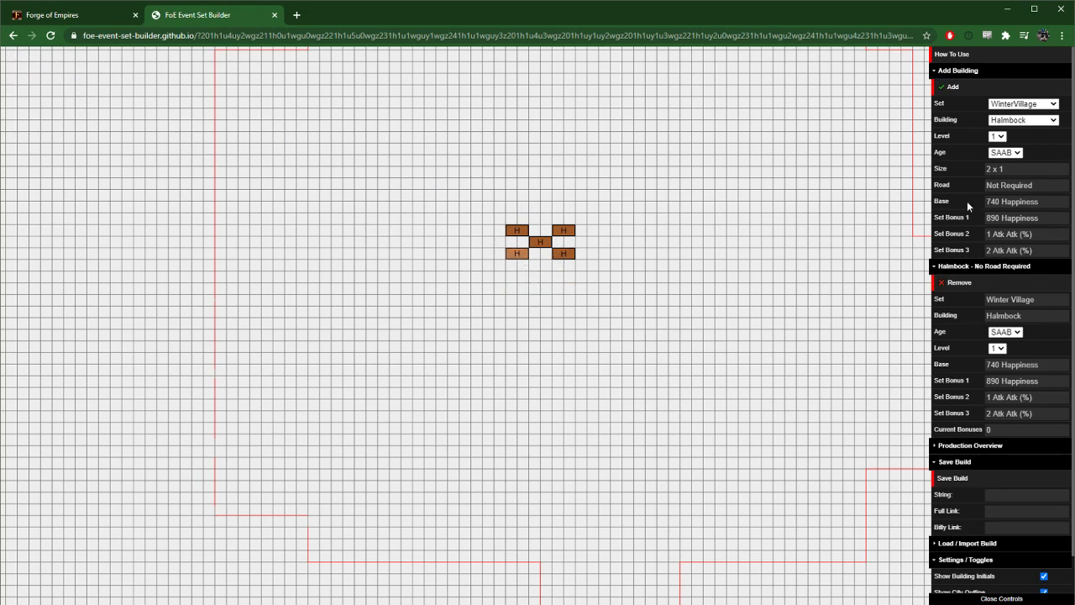
pyautogui.click(1023, 120)
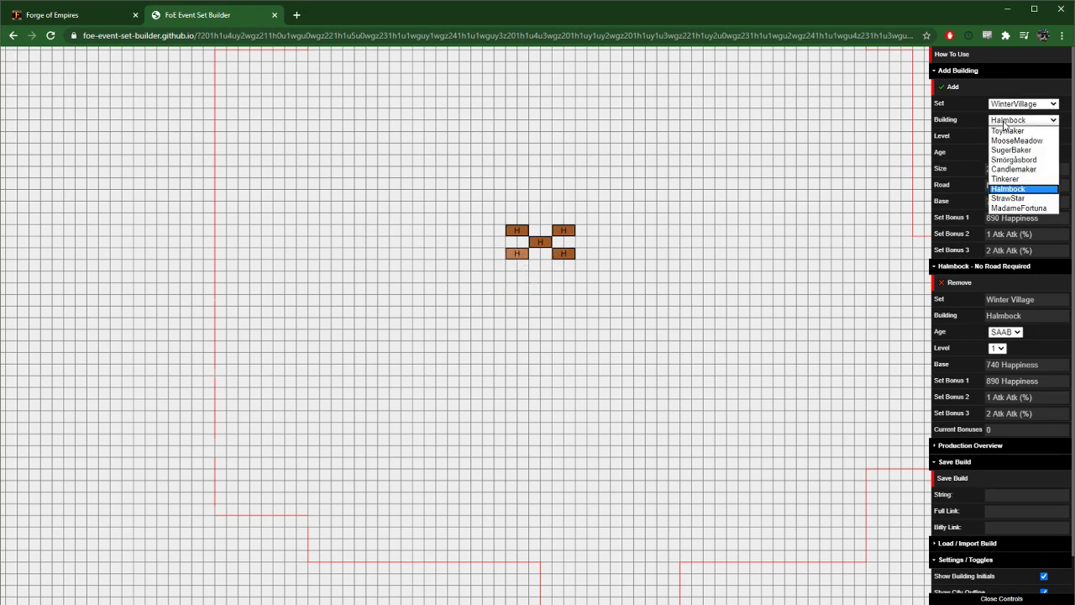
pyautogui.click(1014, 169)
pyautogui.click(966, 87)
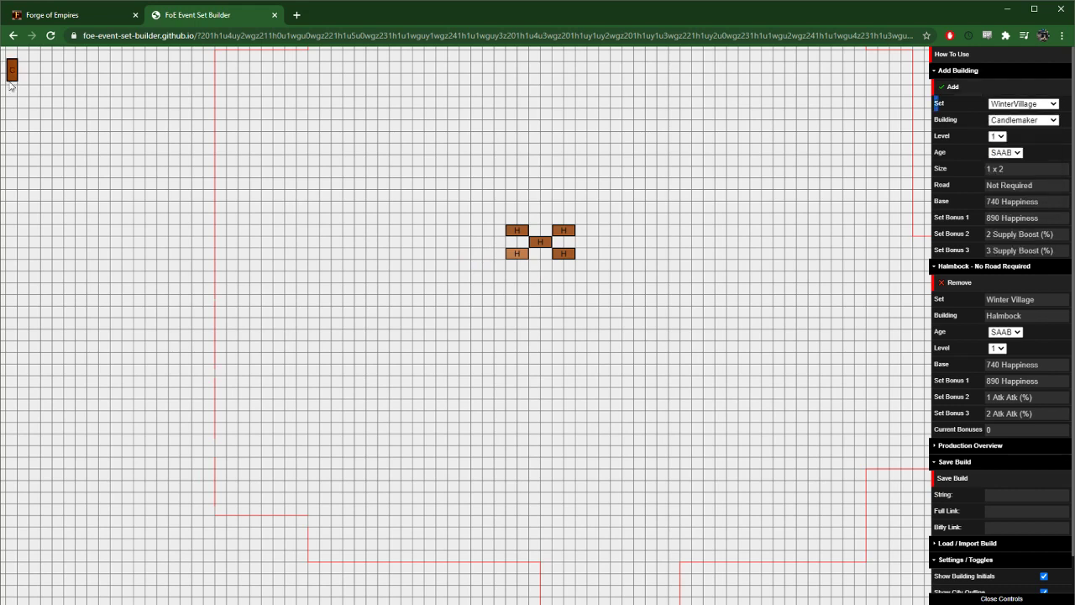
pyautogui.moveTo(11, 69); pyautogui.dragTo(80, 106)
pyautogui.moveTo(114, 144); pyautogui.dragTo(2, 53)
pyautogui.rightClick(2, 52)
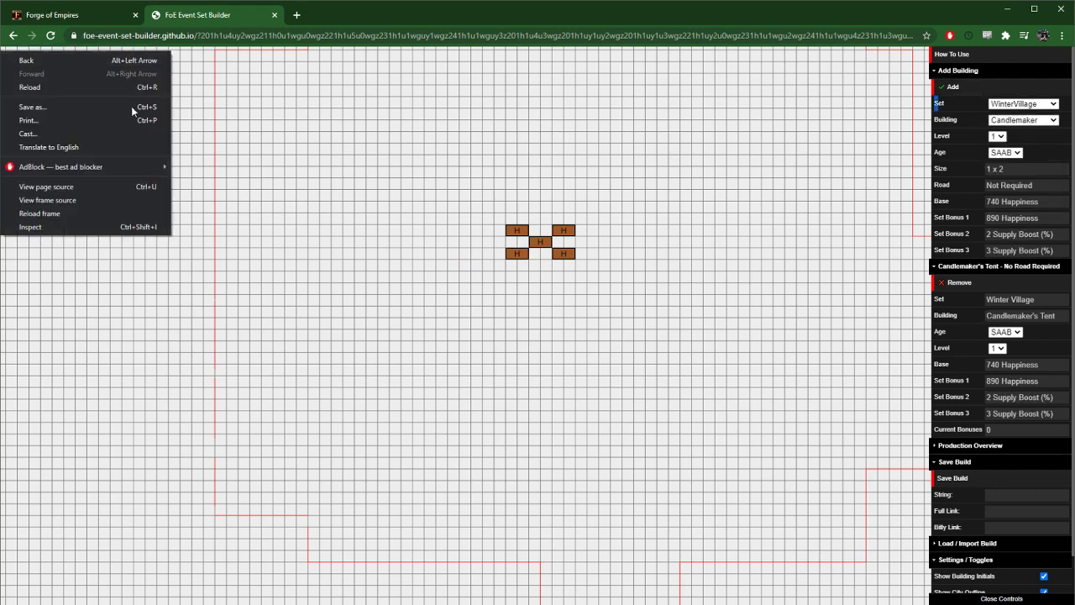
pyautogui.press('Escape')
pyautogui.moveTo(84, 106); pyautogui.dragTo(3, 107)
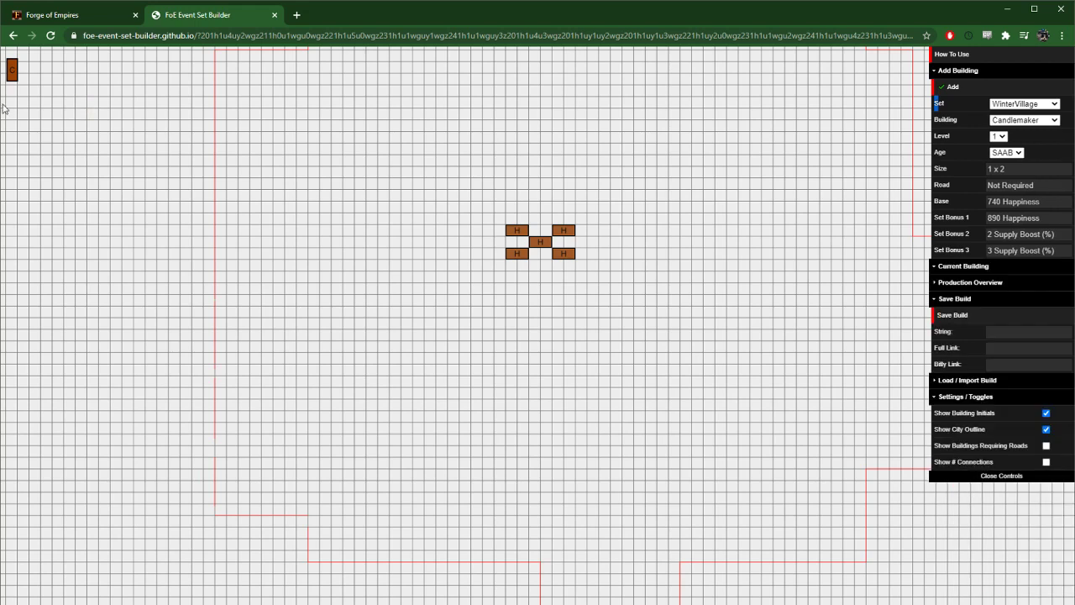
# Add two level 1 Tinkerer buildings and place them directly above and below the central Halmbock
pyautogui.click(998, 126)
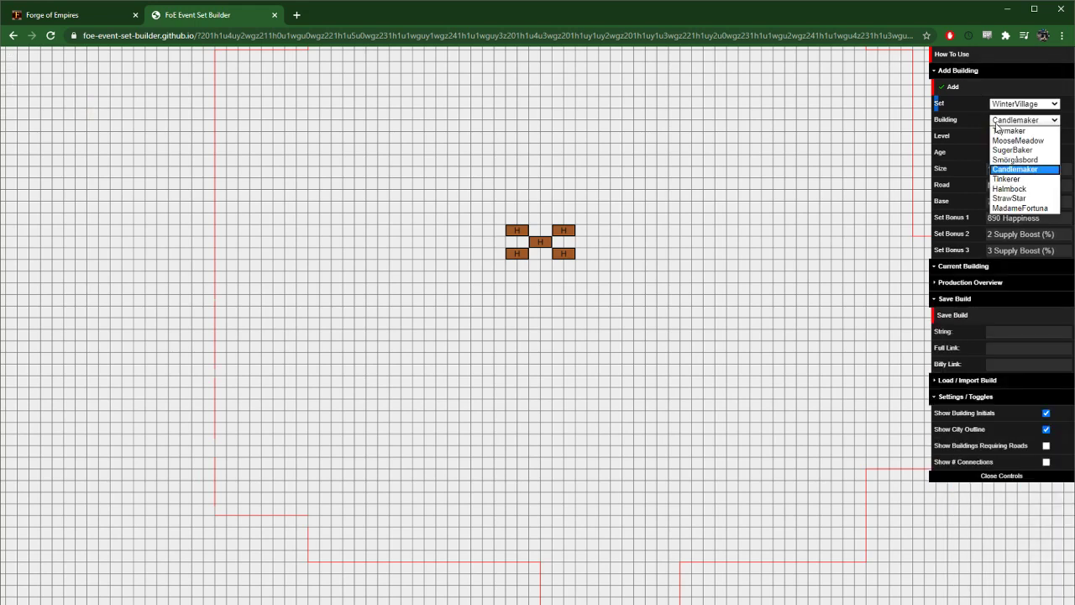
pyautogui.click(1022, 179)
pyautogui.click(966, 89)
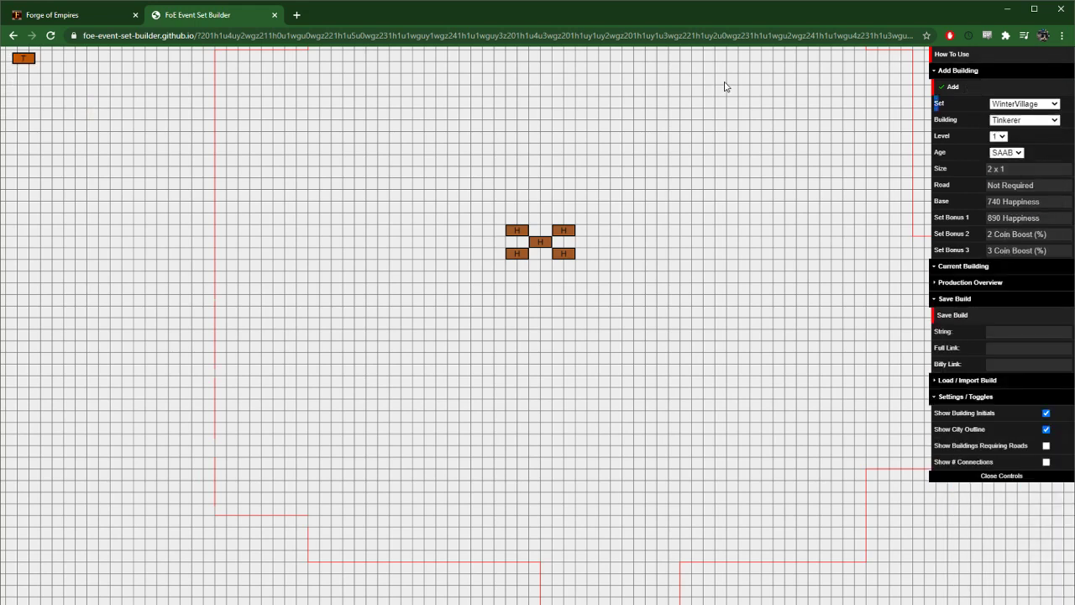
pyautogui.moveTo(31, 62); pyautogui.dragTo(546, 242)
pyautogui.moveTo(25, 61); pyautogui.dragTo(542, 257)
pyautogui.moveTo(984, 113); pyautogui.dragTo(1005, 122)
pyautogui.click(1005, 121)
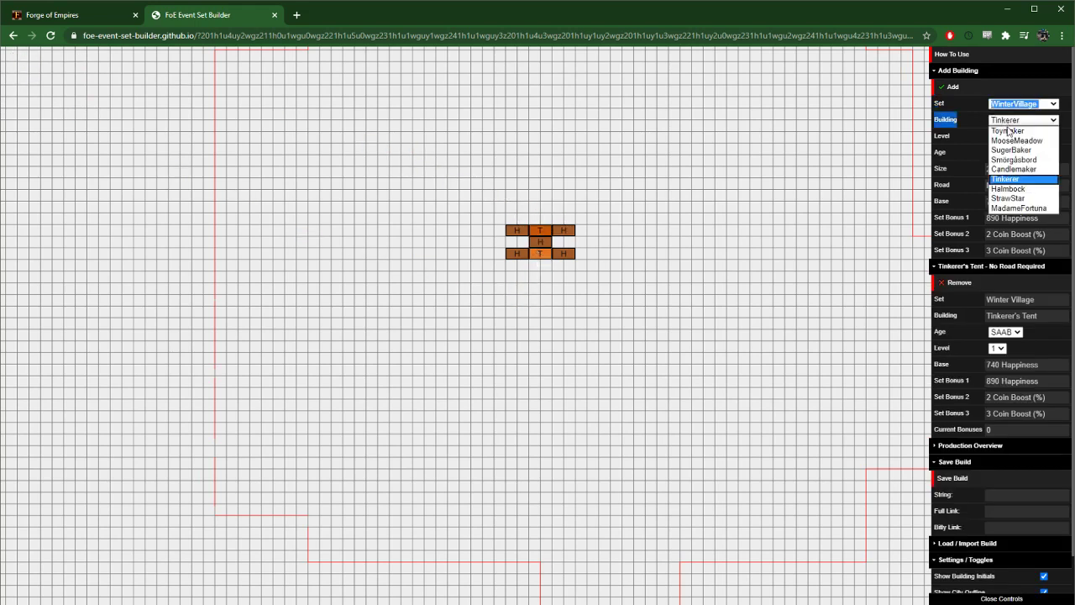
pyautogui.click(1020, 193)
pyautogui.click(951, 86)
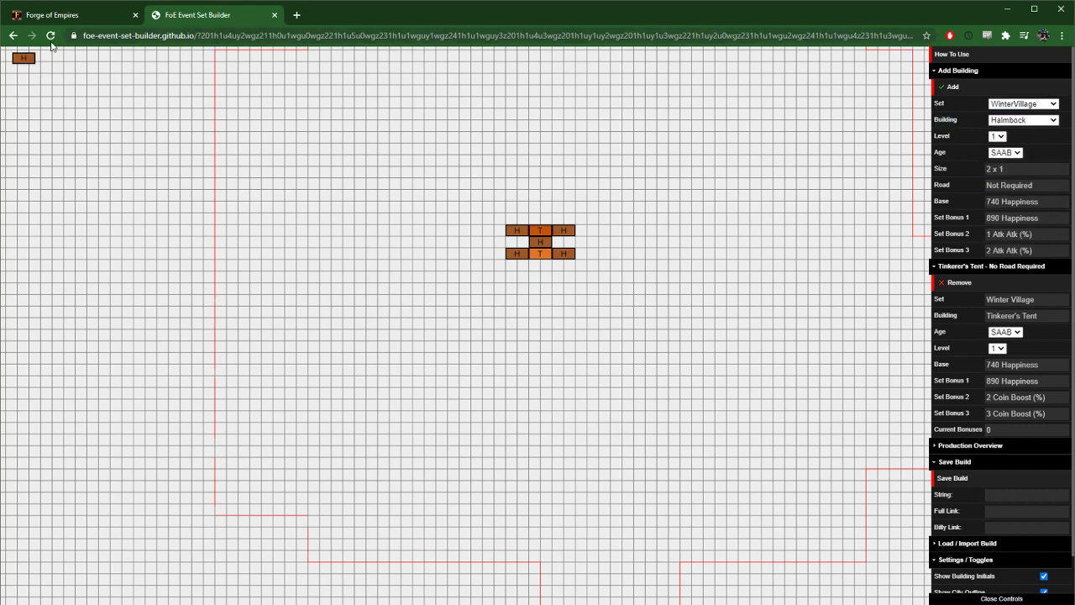
pyautogui.click(28, 60)
pyautogui.press('Delete')
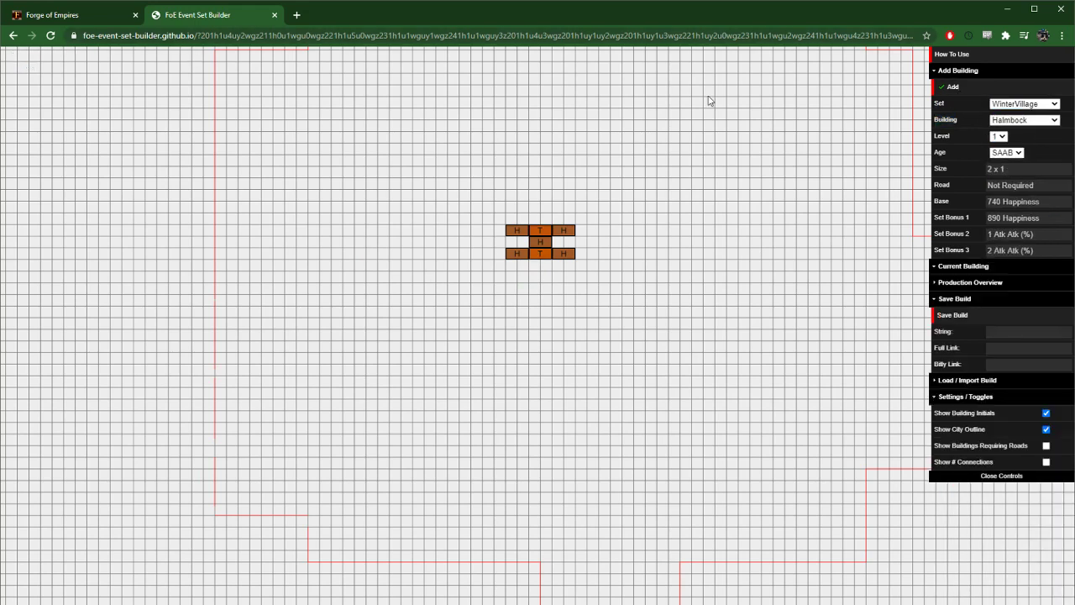
# Add two StrawStar buildings to the middle row, one at its right end and one directly left of the central Halmbock
pyautogui.click(1022, 123)
pyautogui.click(1020, 198)
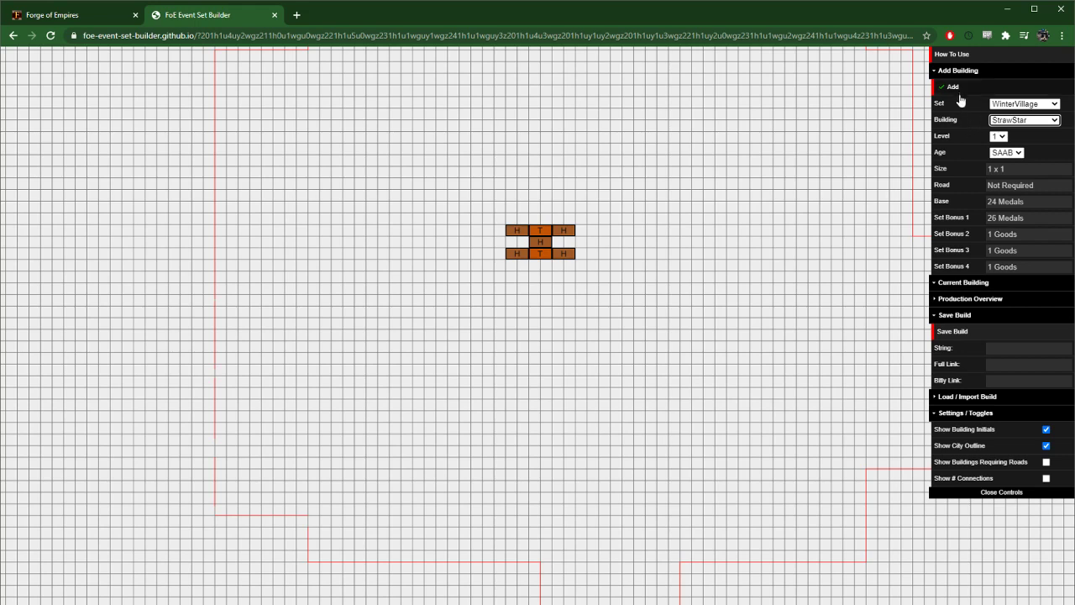
pyautogui.click(953, 87)
pyautogui.moveTo(25, 62); pyautogui.dragTo(569, 243)
pyautogui.click(1023, 120)
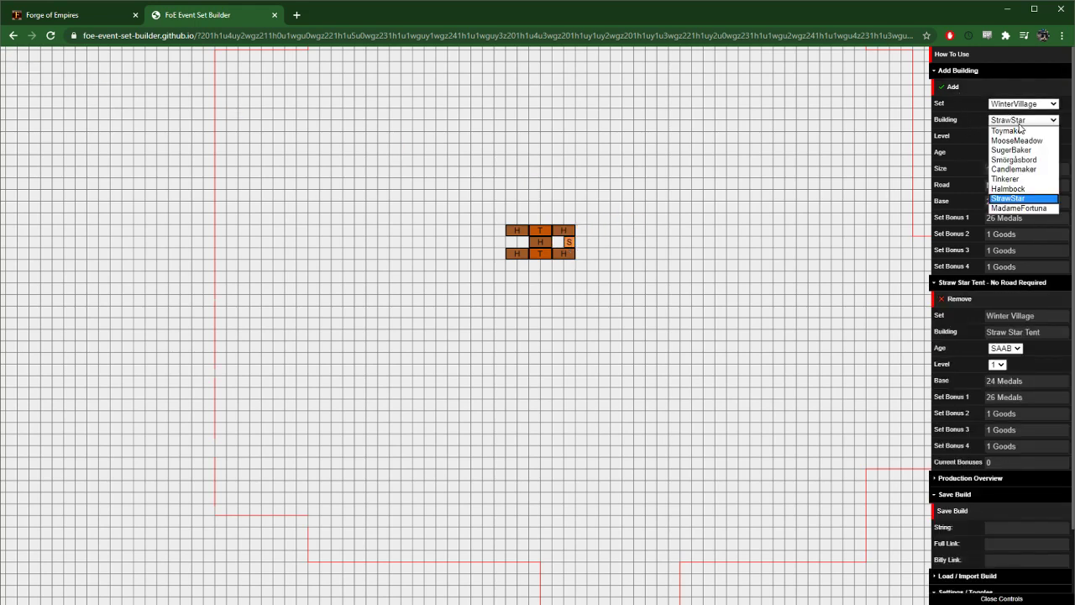
pyautogui.click(1020, 198)
pyautogui.click(953, 87)
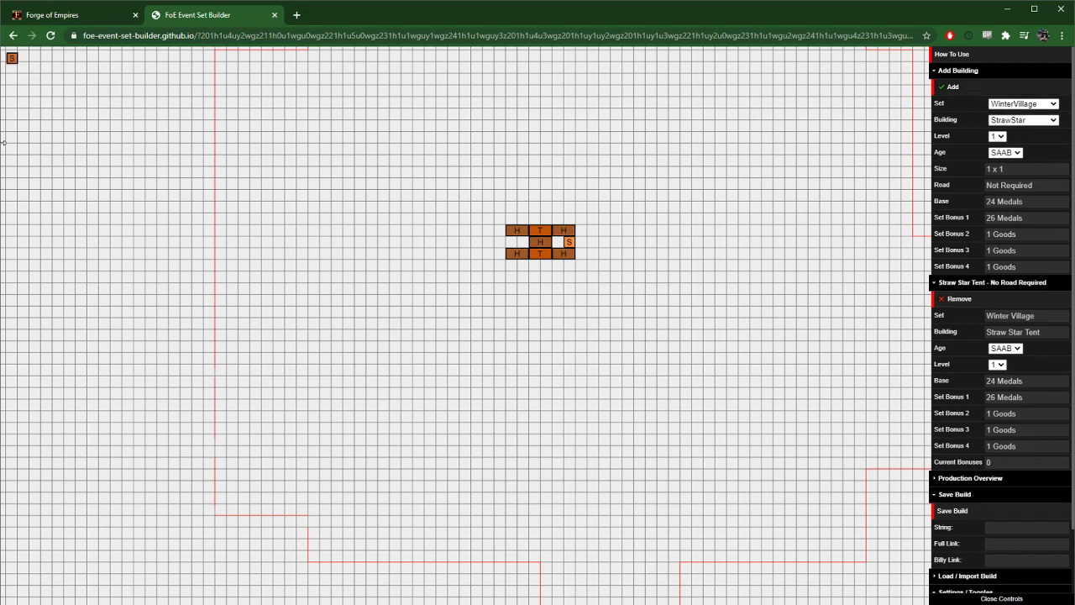
pyautogui.moveTo(13, 61); pyautogui.dragTo(531, 250)
# Add two MadameFortuna buildings and fill the two remaining single-tile gaps in the middle row with them
pyautogui.click(1020, 120)
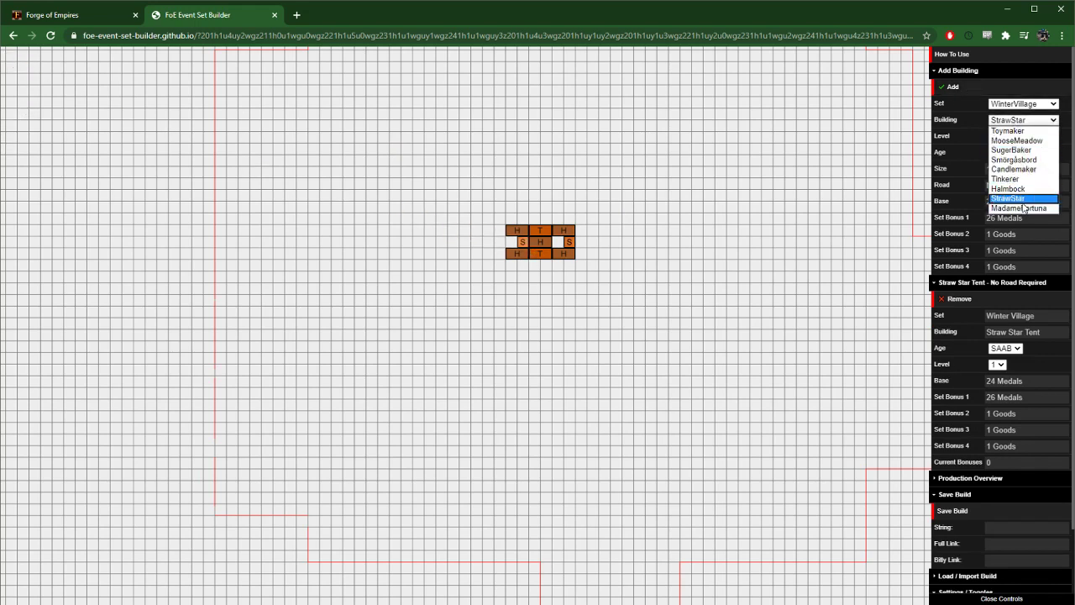
pyautogui.click(1024, 208)
pyautogui.click(951, 87)
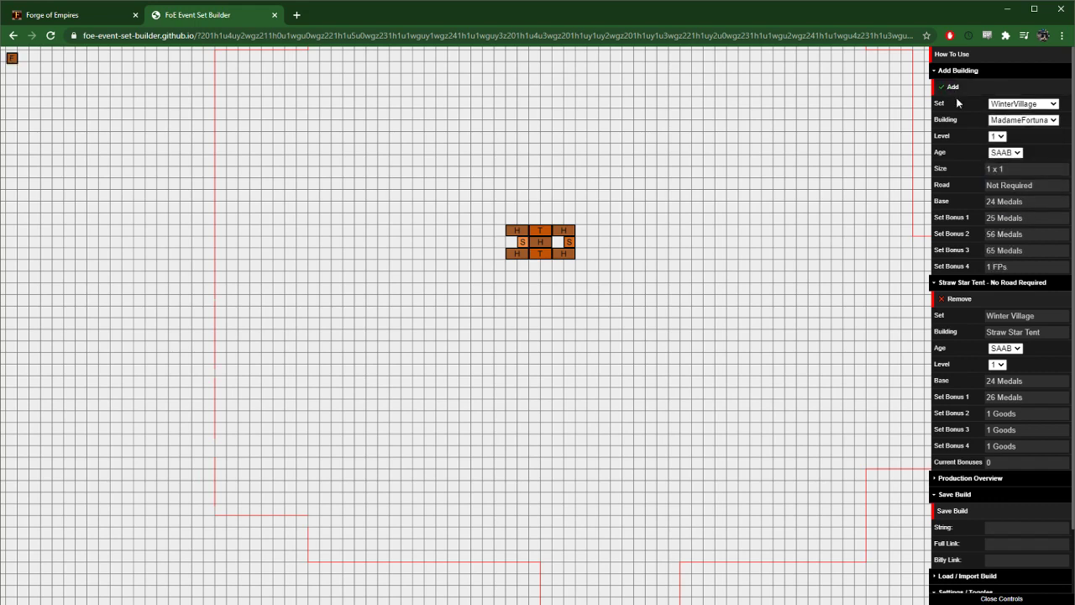
pyautogui.moveTo(14, 59); pyautogui.dragTo(511, 249)
pyautogui.moveTo(10, 63); pyautogui.dragTo(512, 243)
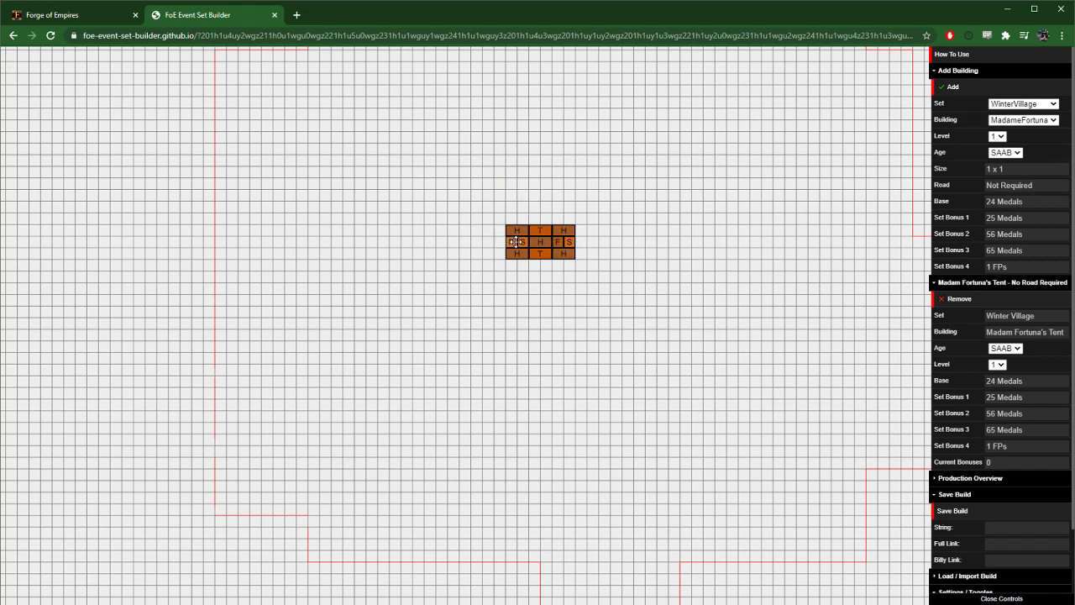
# Colour the Winter Village build by number of connections and select the central Halmbock to check its current bonuses
pyautogui.scroll(-1, 958, 528)
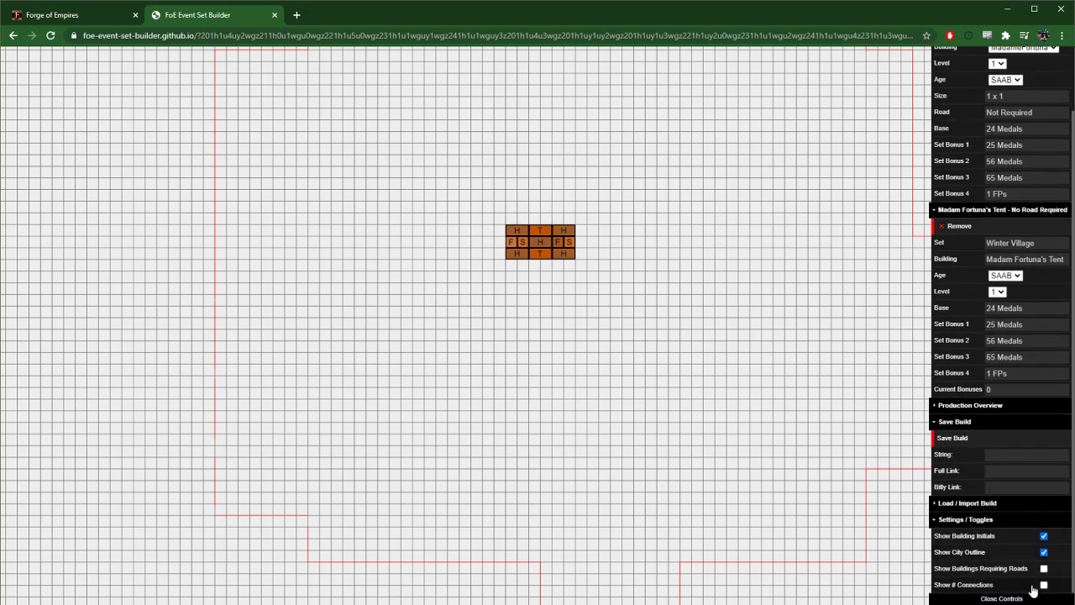
pyautogui.click(1044, 585)
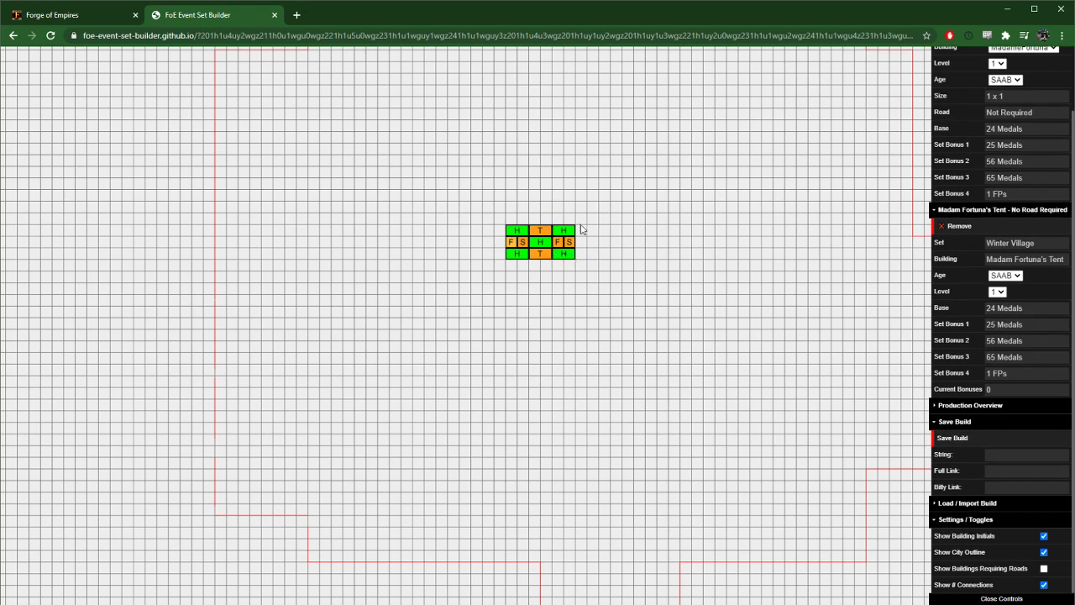
pyautogui.click(540, 243)
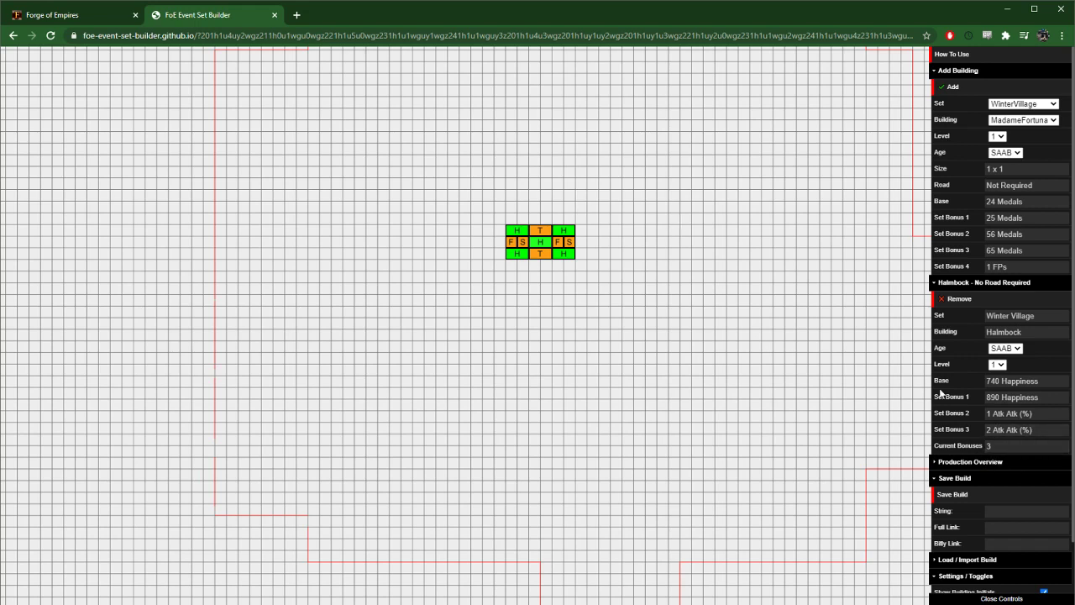
# Expand the production overview and examine the total stats, resources and boosts for all sets
pyautogui.scroll(-1, 948, 399)
pyautogui.click(958, 410)
pyautogui.scroll(-1, 949, 411)
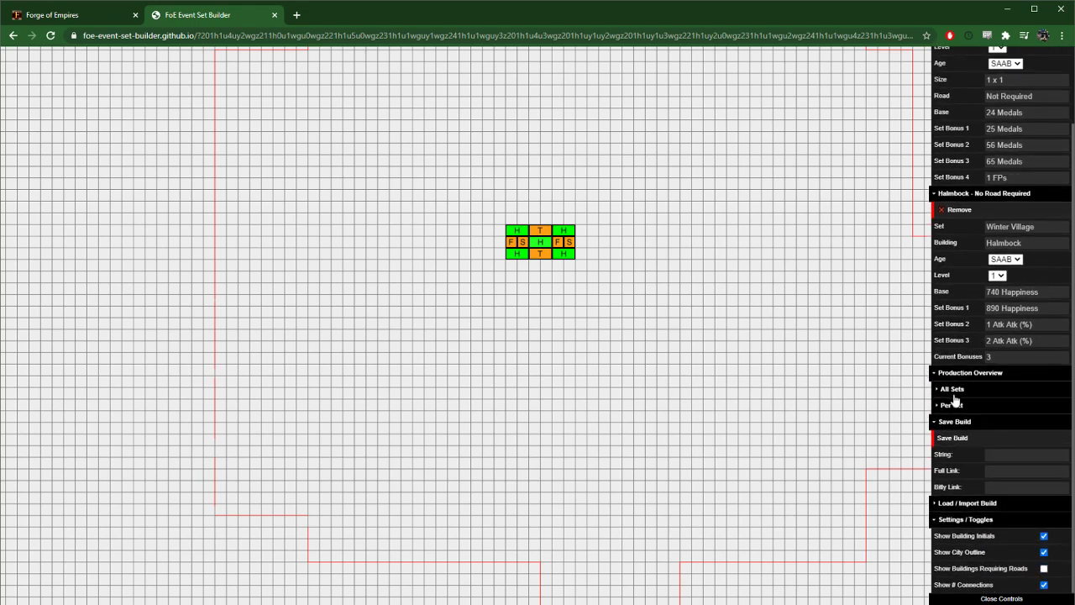
pyautogui.click(951, 405)
pyautogui.scroll(-3, 972, 408)
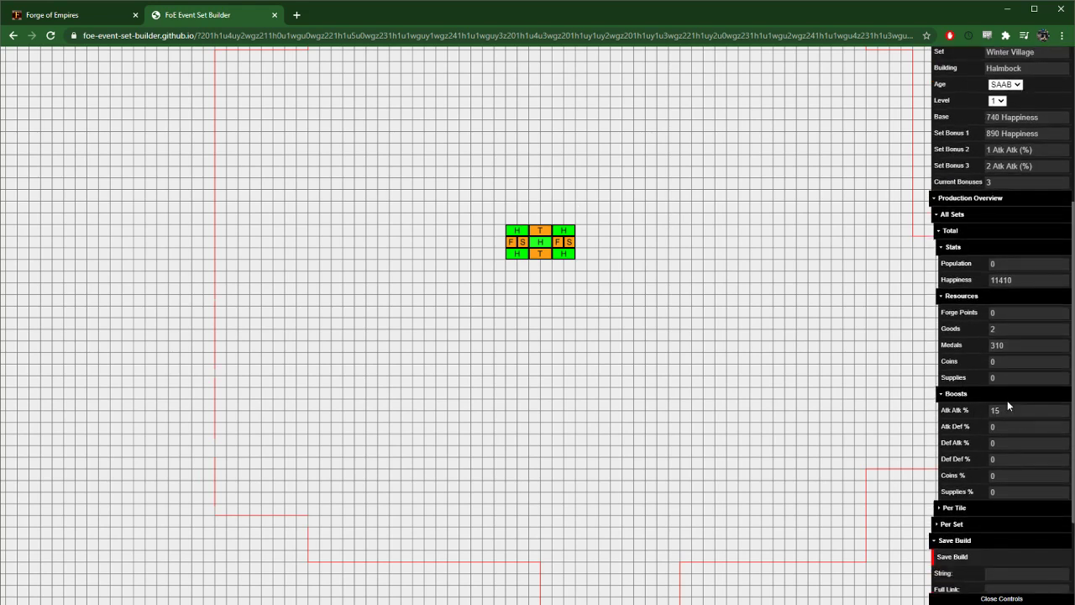
# Examine the per-tile stats, resources and boosts for all sets in place of the totals, and collapse the all-sets overview
pyautogui.click(952, 232)
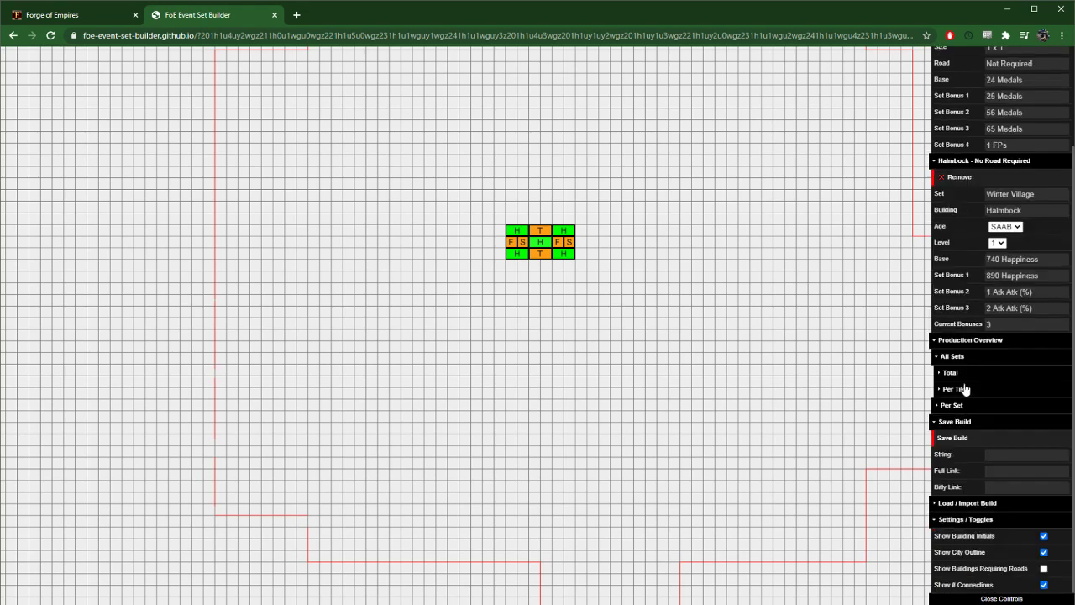
pyautogui.click(965, 389)
pyautogui.scroll(-3, 983, 395)
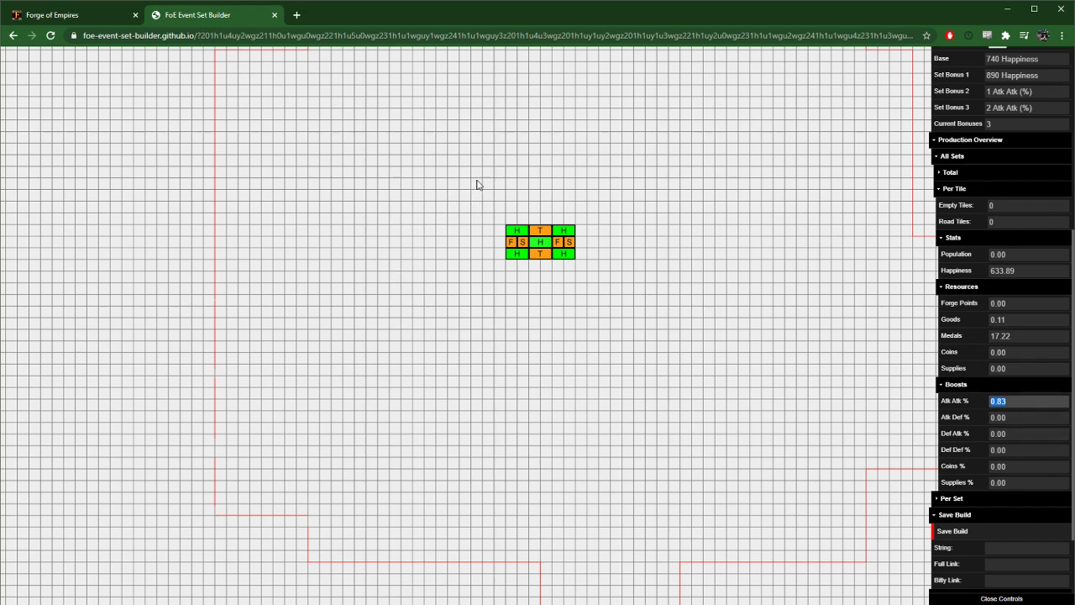
pyautogui.scroll(-1, 476, 181)
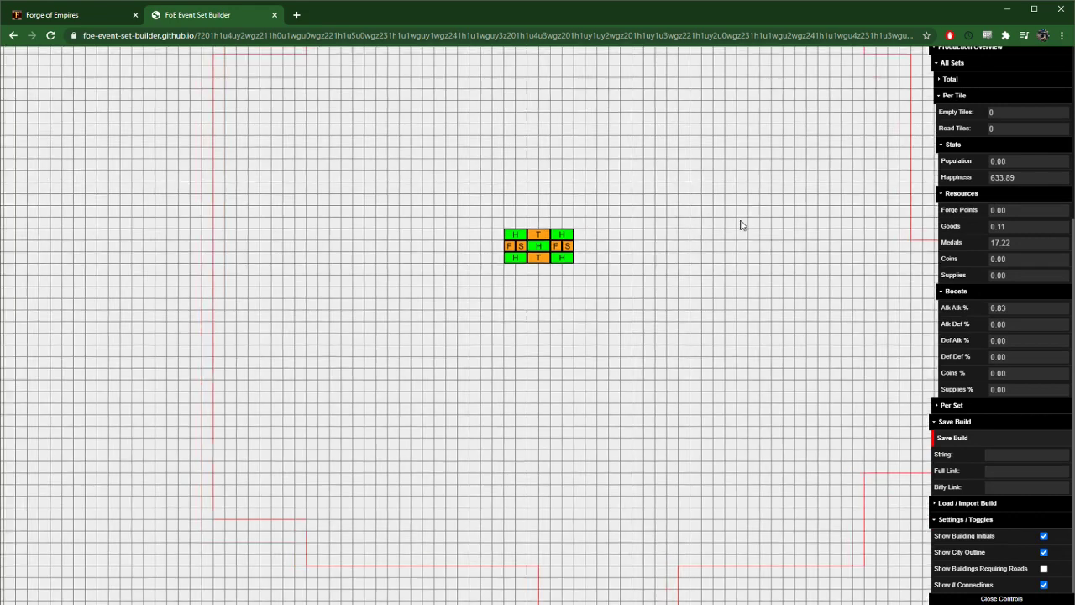
pyautogui.moveTo(740, 223); pyautogui.dragTo(726, 256)
pyautogui.click(958, 64)
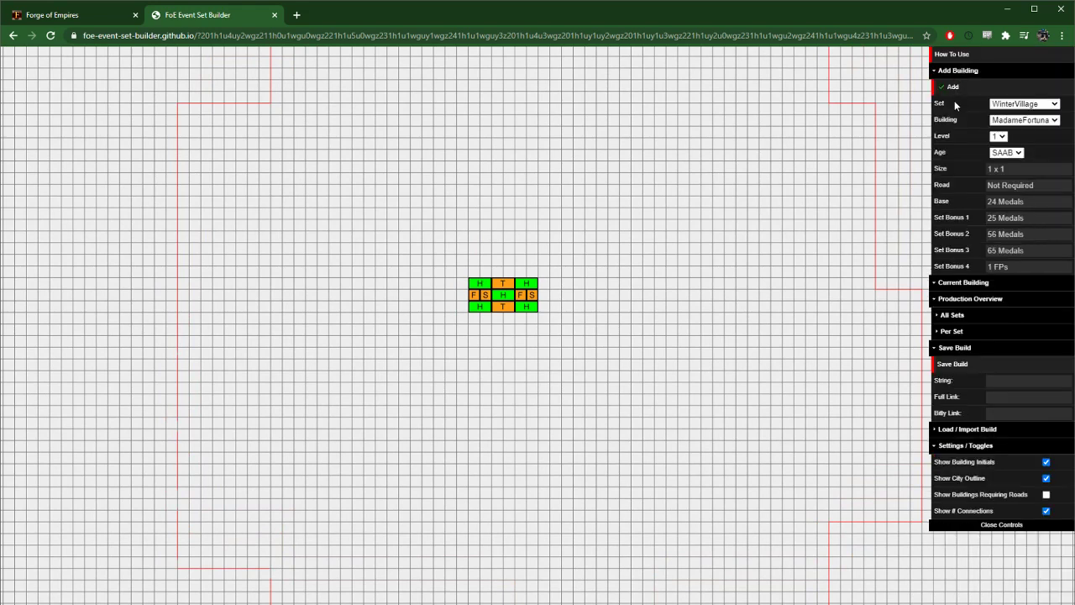